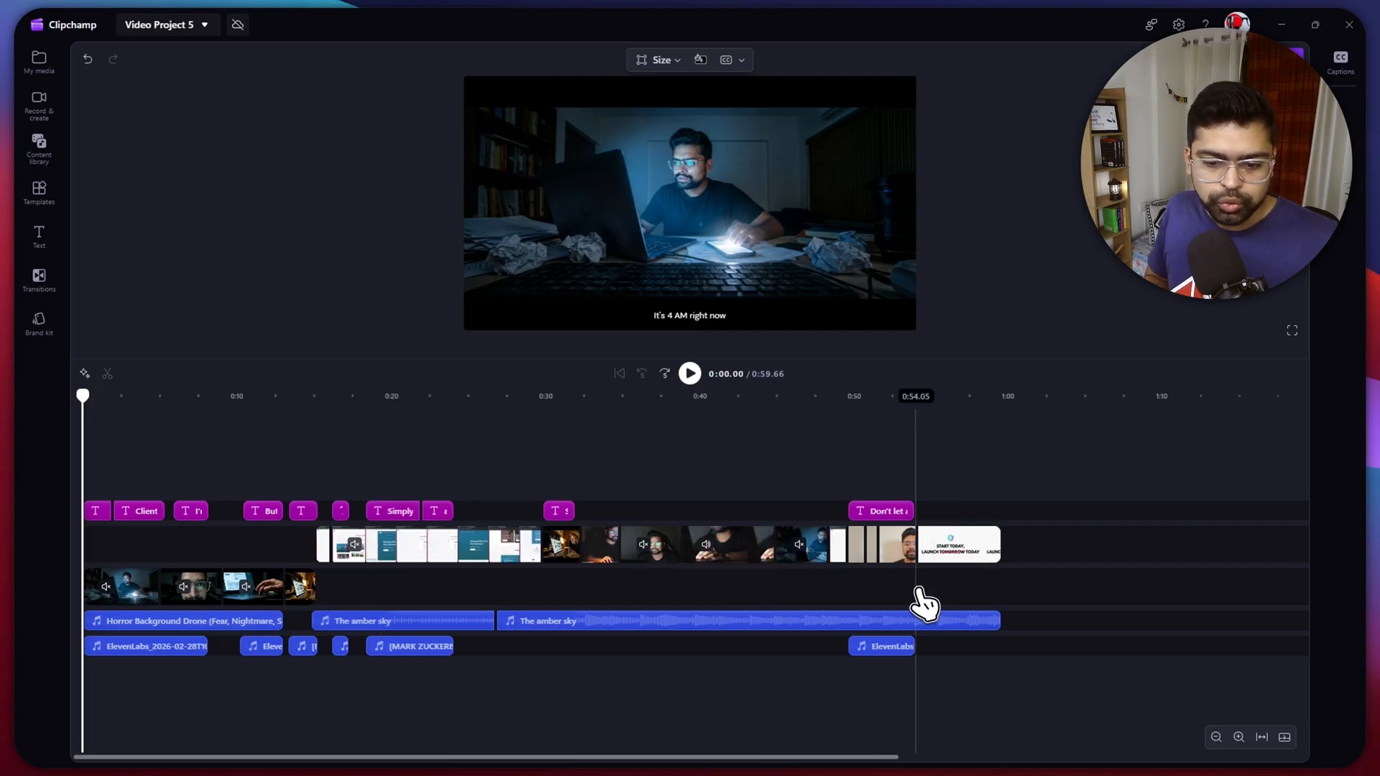
pyautogui.click(317, 622)
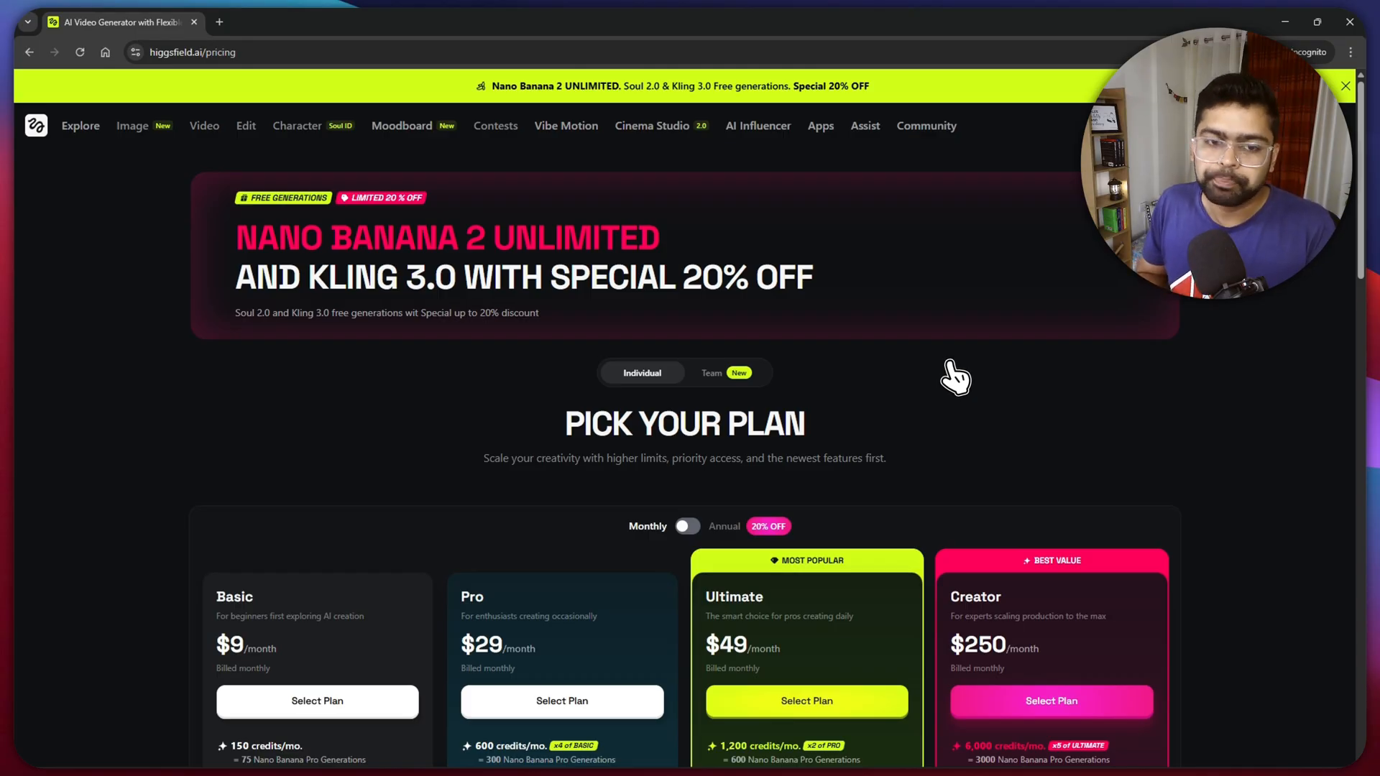
# - Compare the monthly prices, credits and features of the individual plans on the Higgsfield pricing page
pyautogui.scroll(-2, 954, 376)
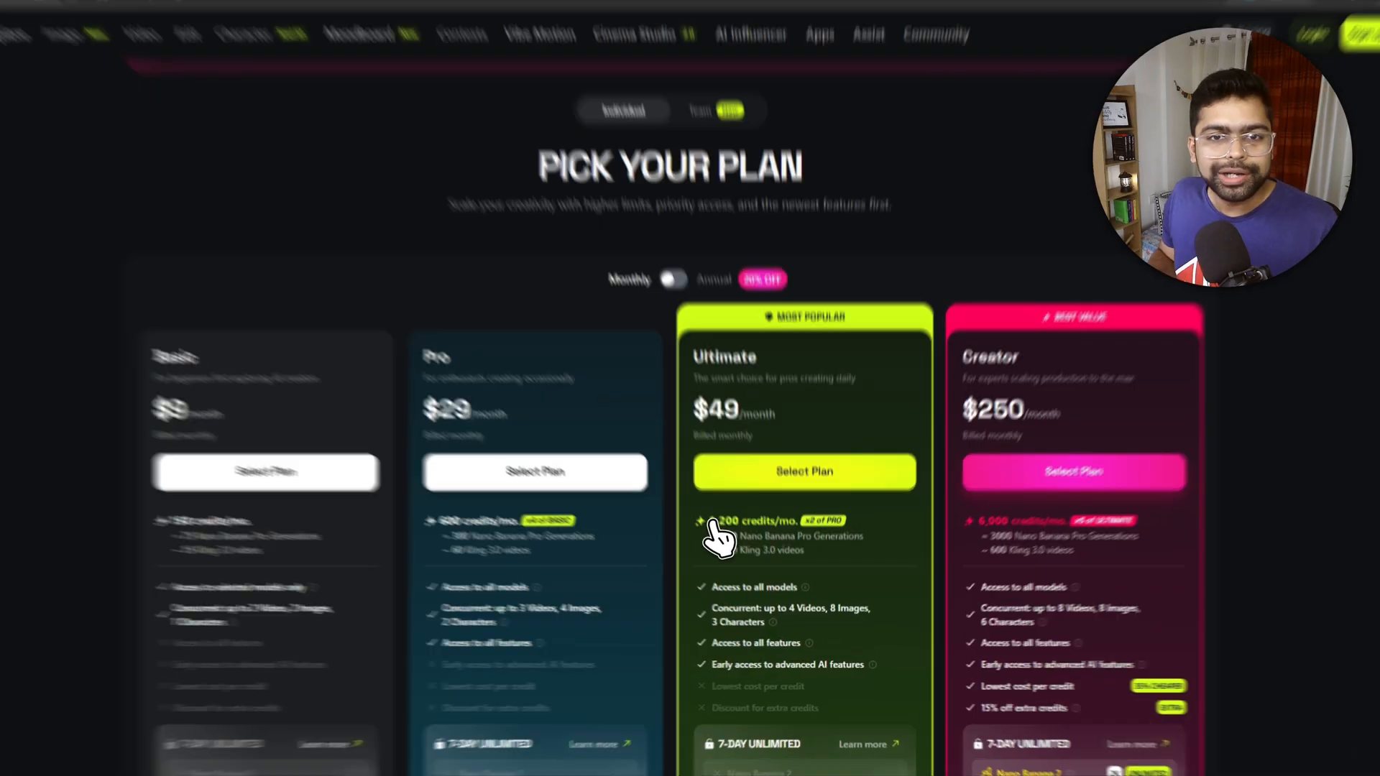
pyautogui.moveTo(719, 605); pyautogui.dragTo(742, 605)
pyautogui.moveTo(666, 407); pyautogui.dragTo(768, 394)
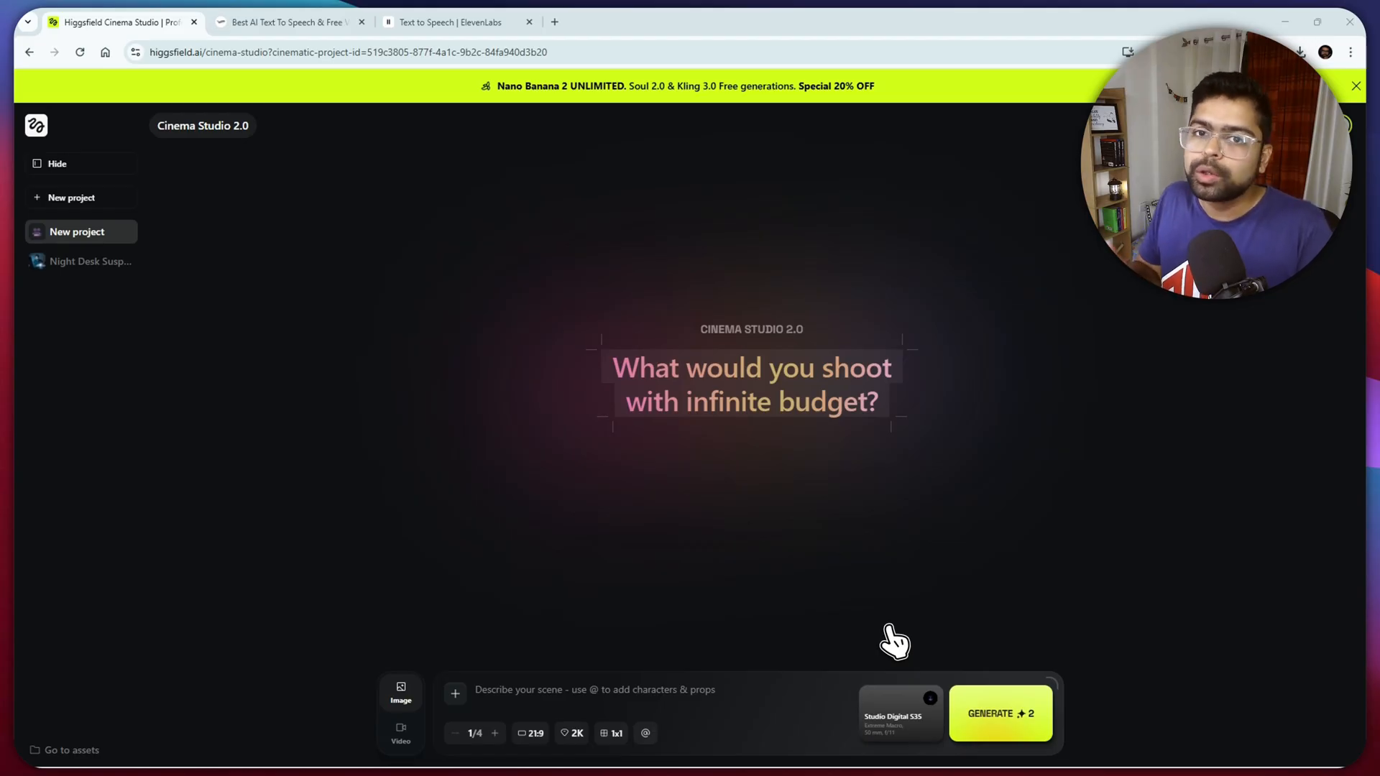
# - Look at the Elements library and the form for creating a new element, leaving both without creating anything
pyautogui.click(647, 734)
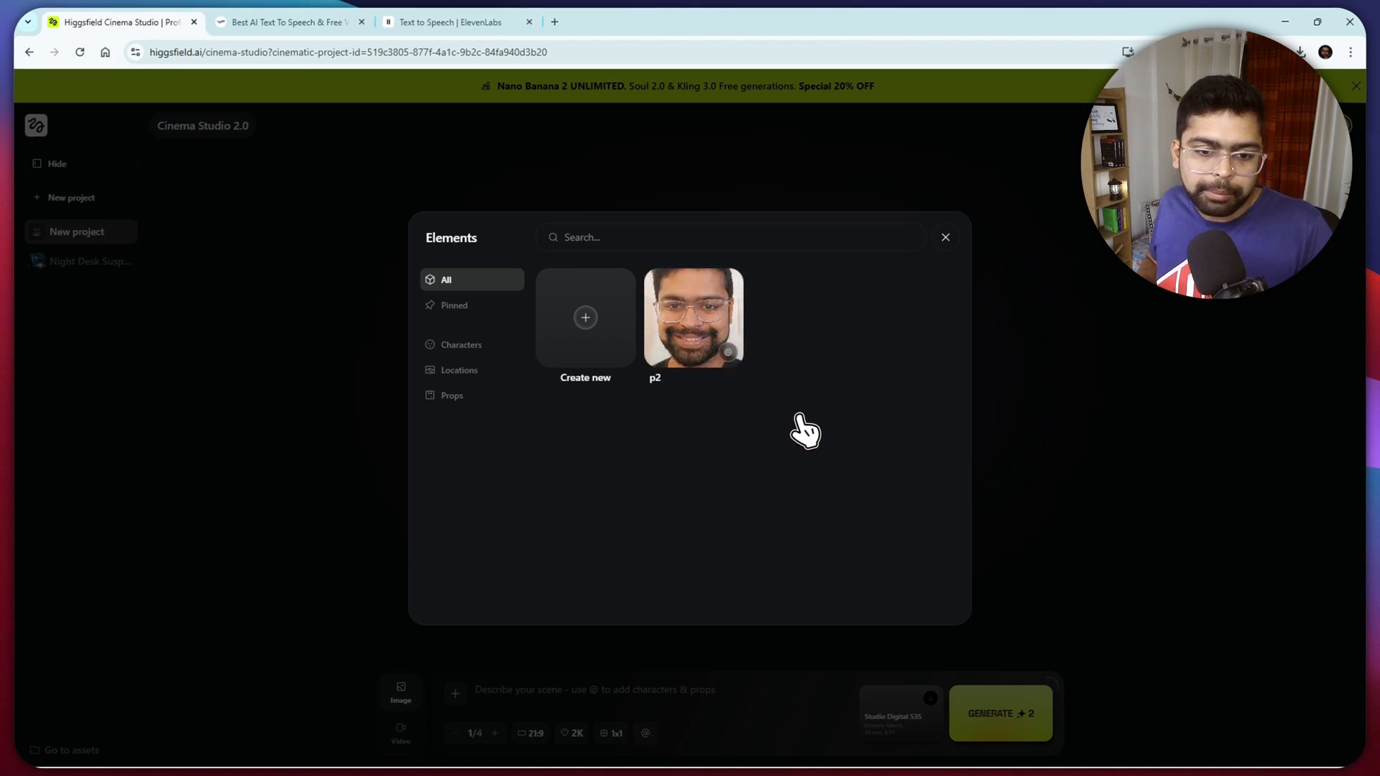
pyautogui.click(602, 366)
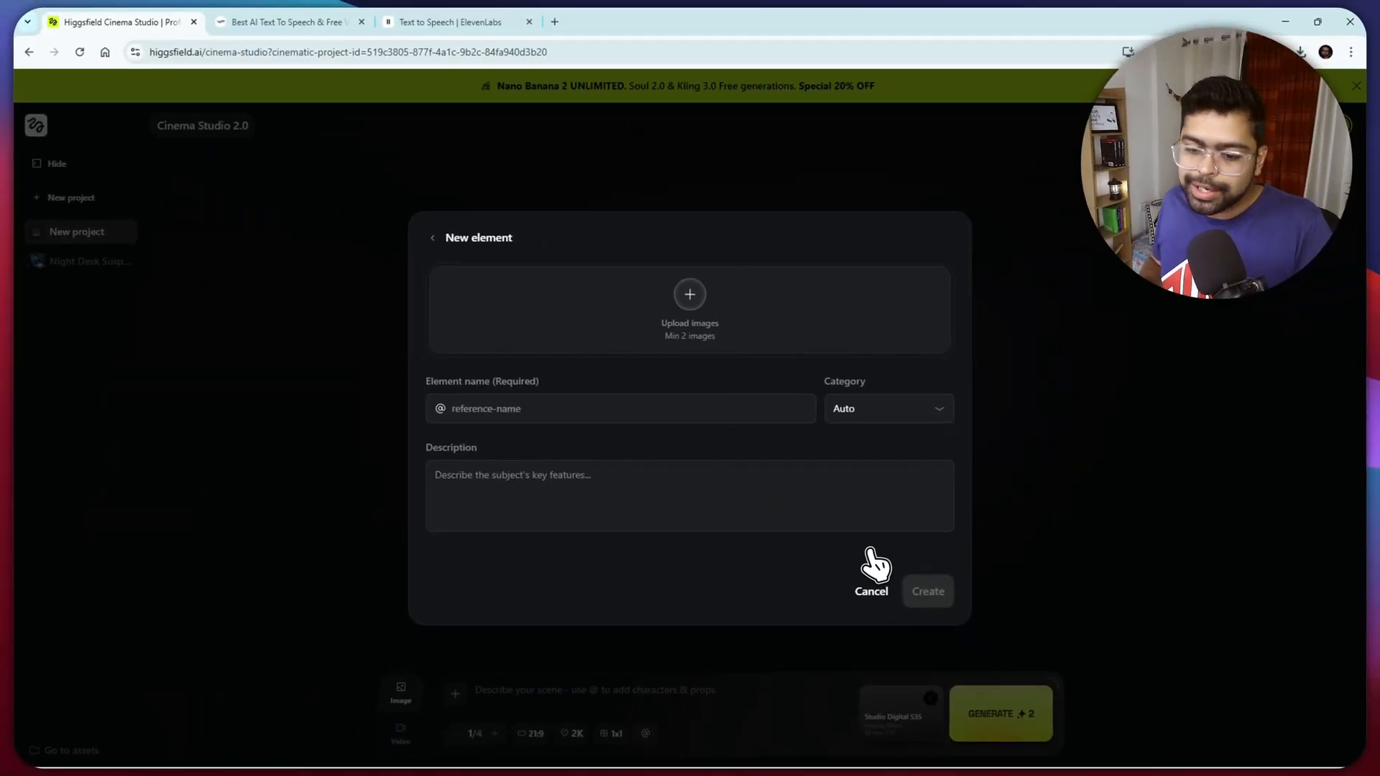
pyautogui.click(884, 590)
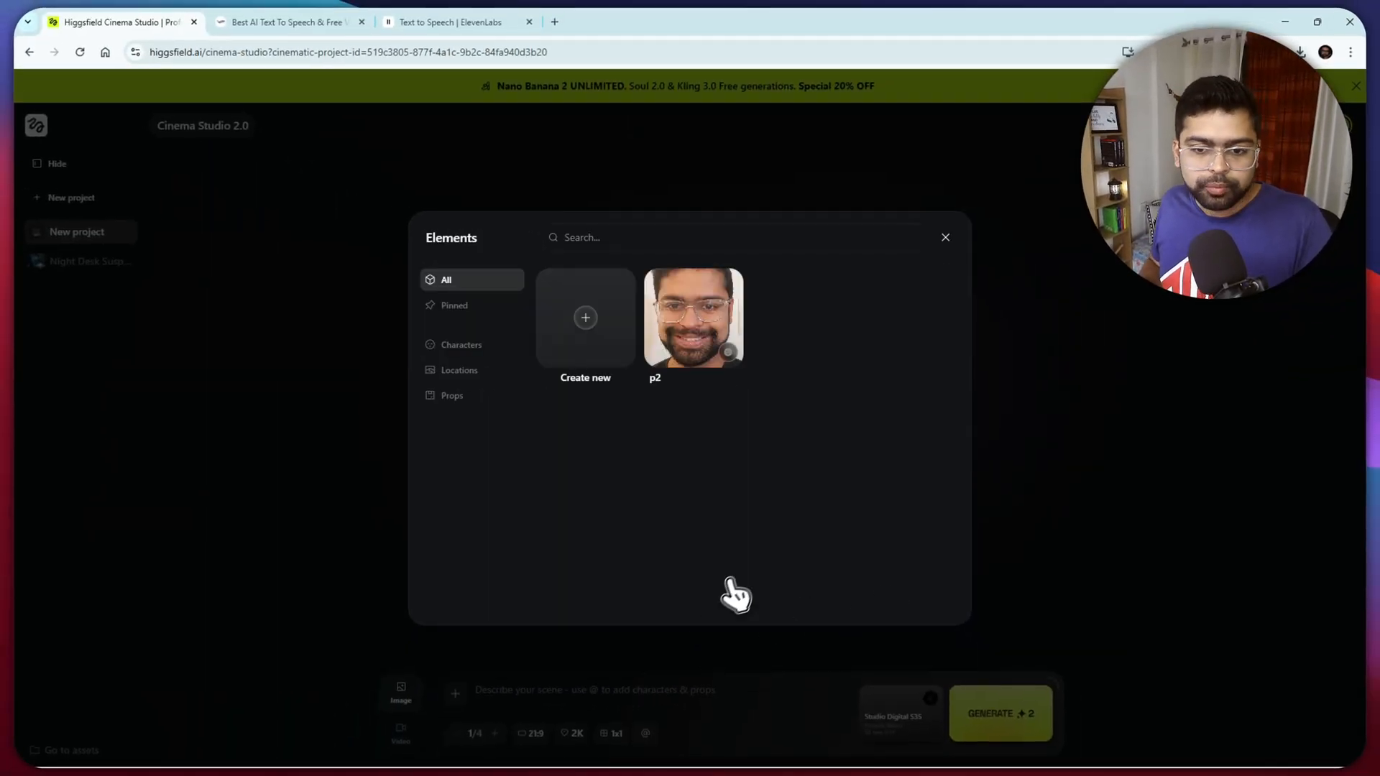
pyautogui.click(630, 680)
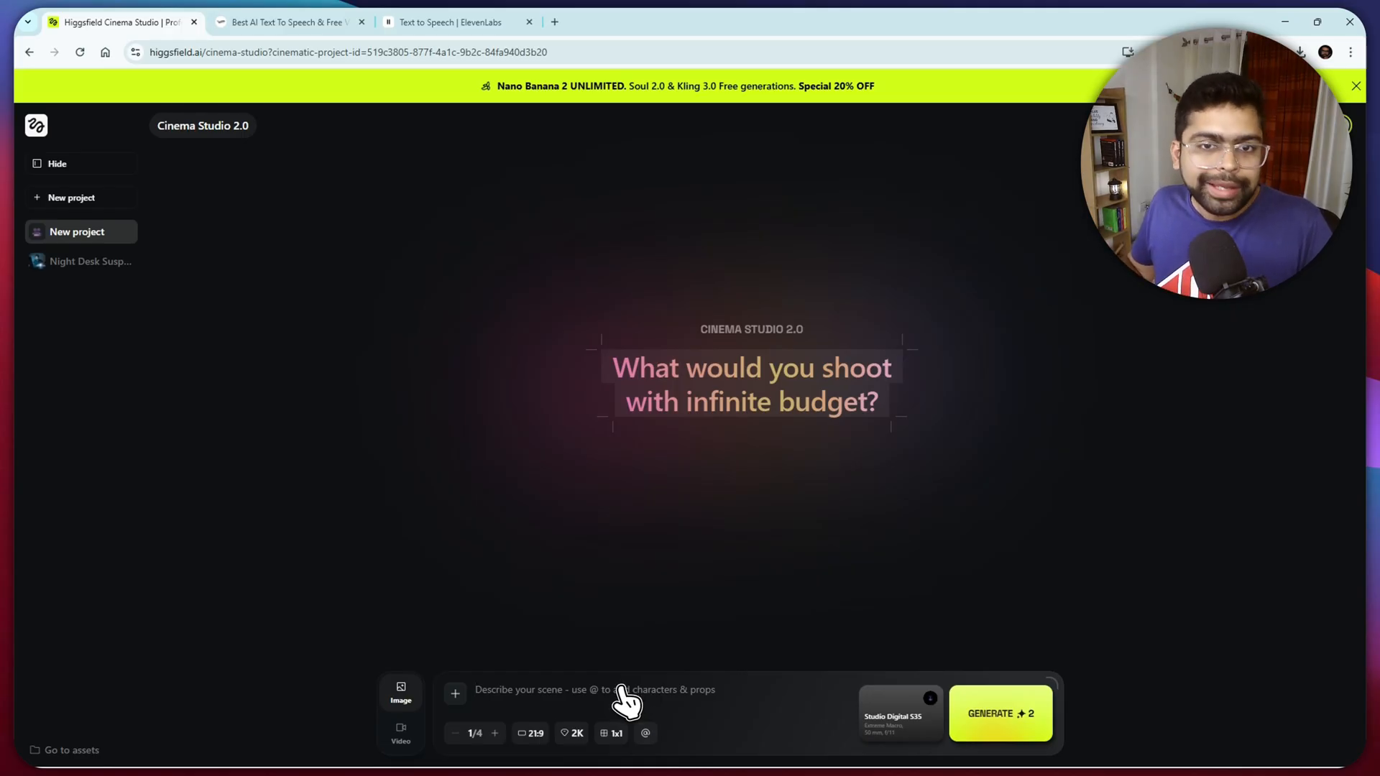
# - Write a scene prompt that references the p2 character element followed by "is eating"
pyautogui.click(622, 690)
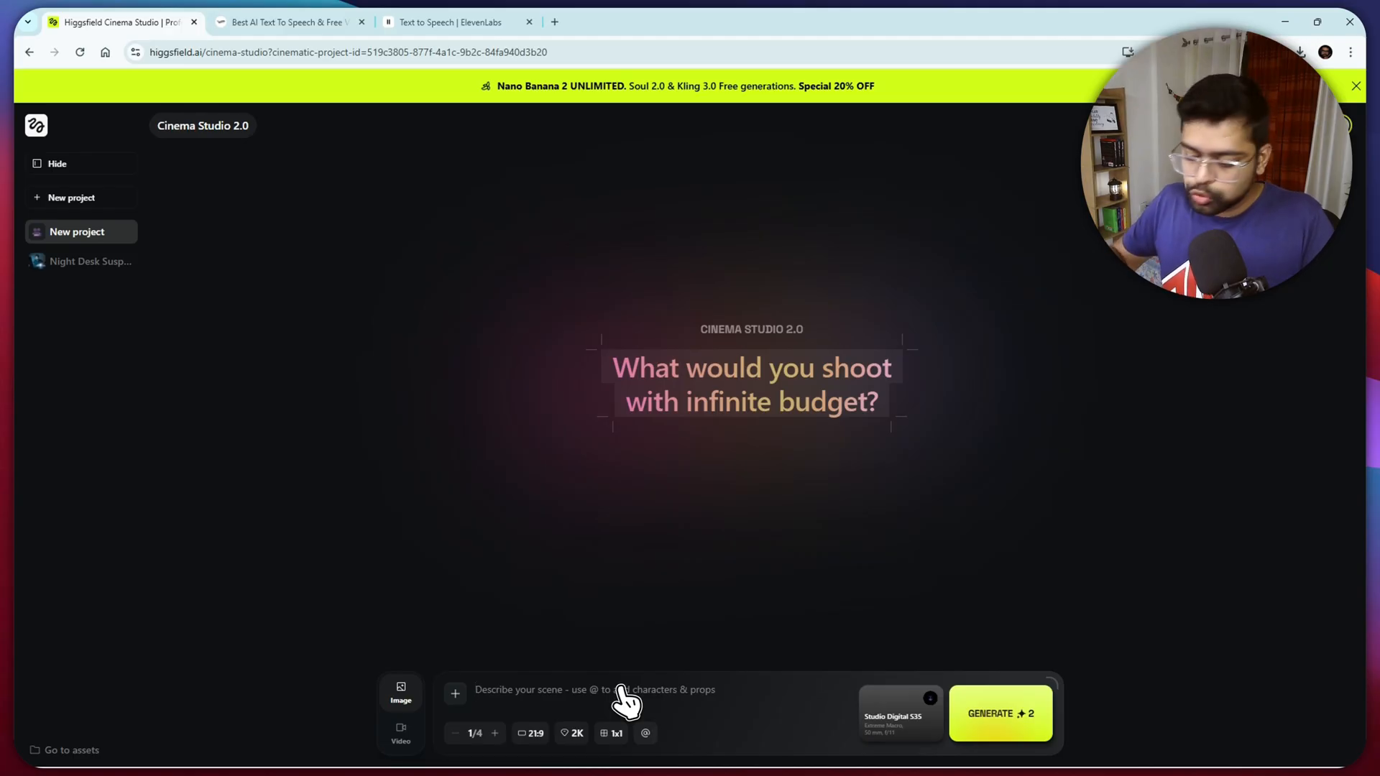
pyautogui.write('@')
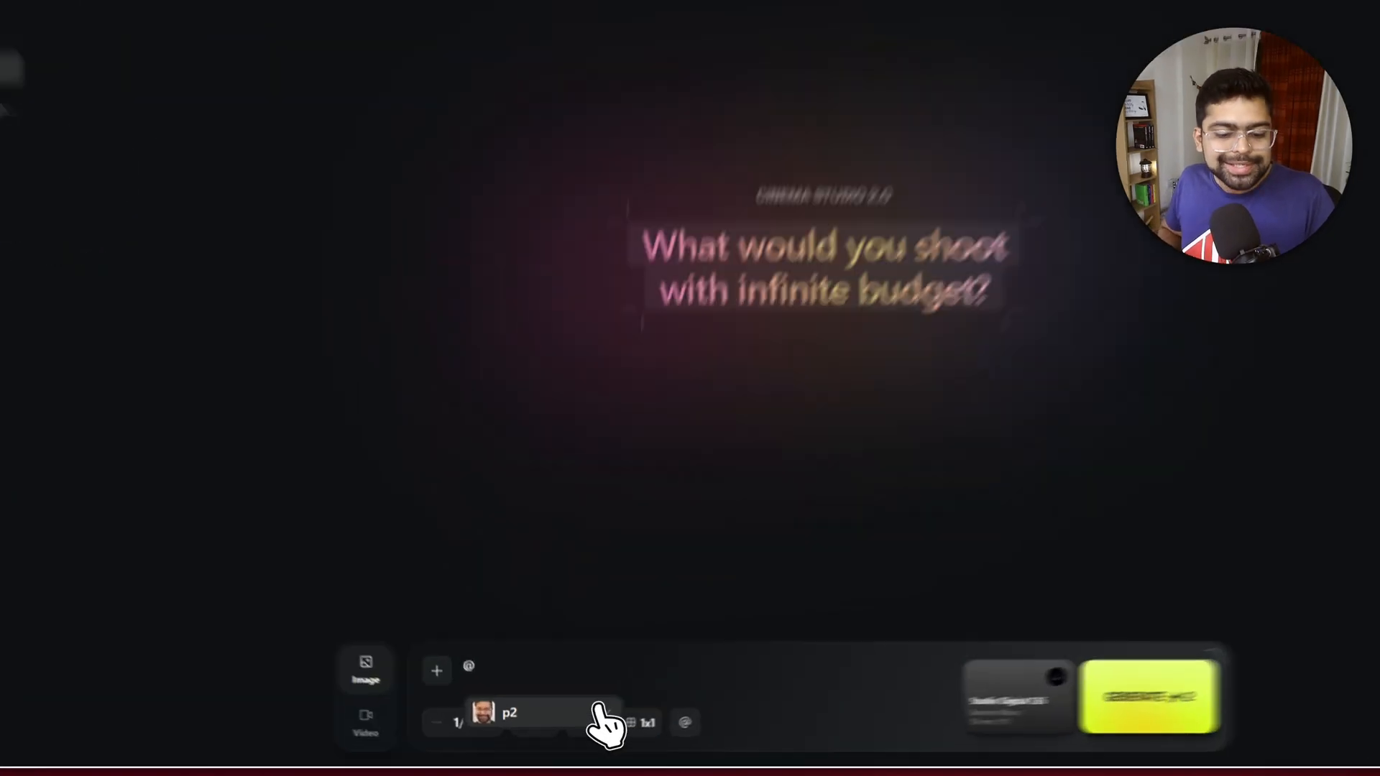
pyautogui.click(568, 726)
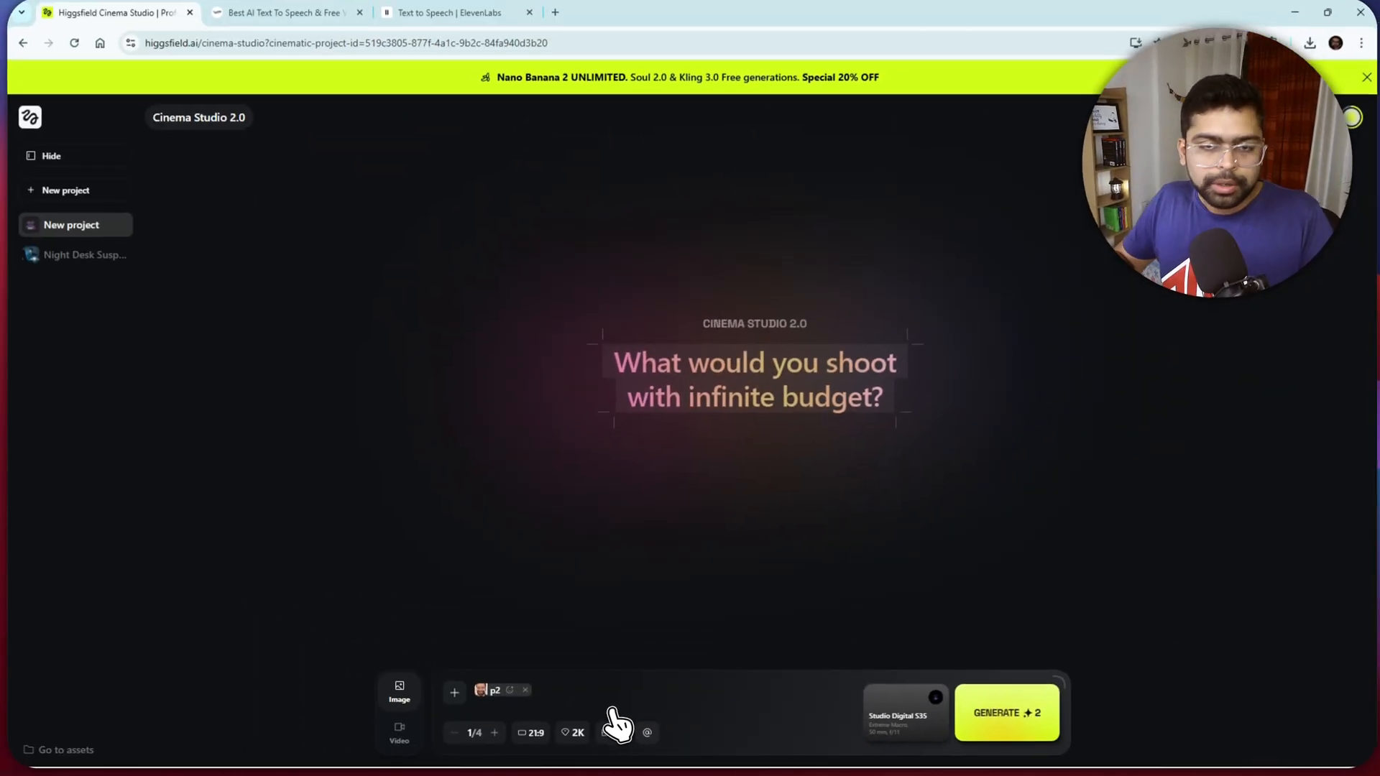
pyautogui.write('is eating')
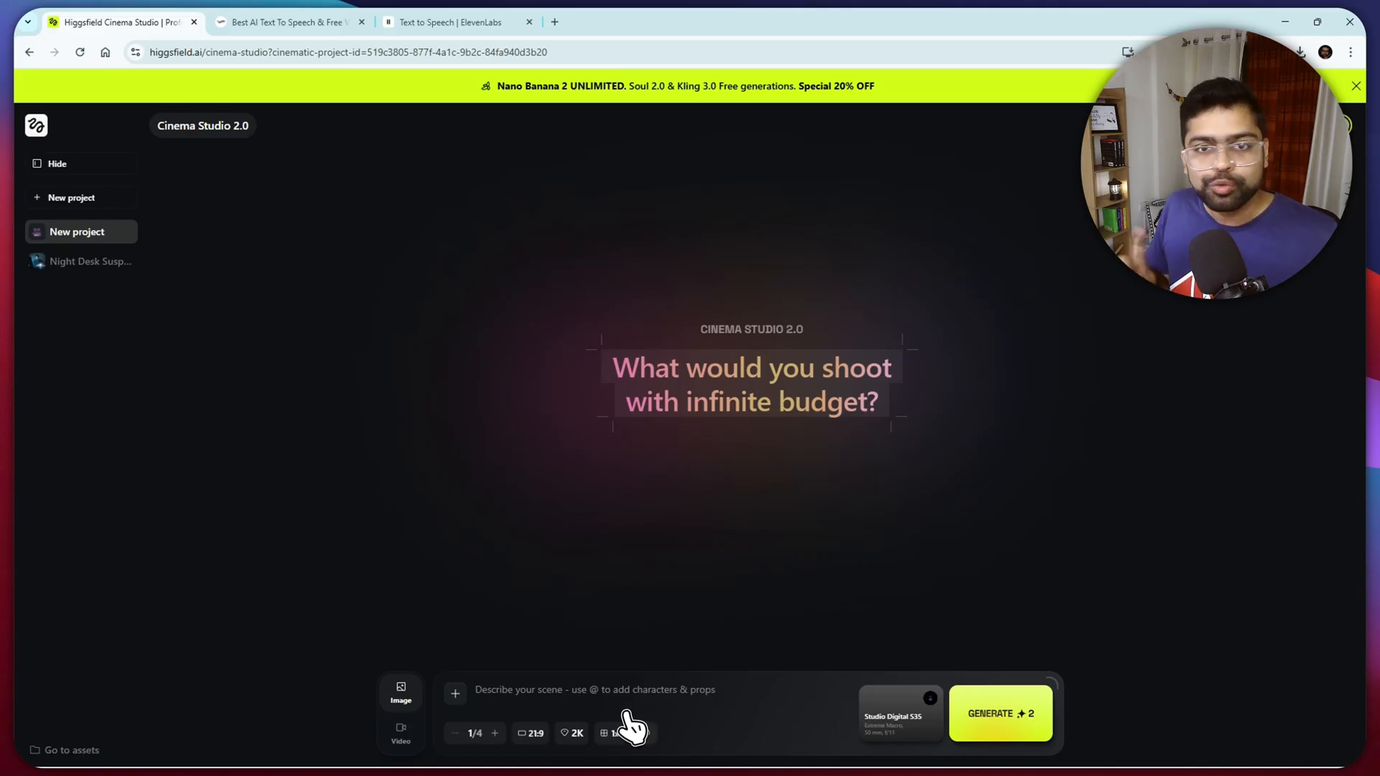
# - Check the image aspect ratio choices and set the camera to Full-Frame Cine Digital with a Compact Anamorphic lens
pyautogui.click(532, 733)
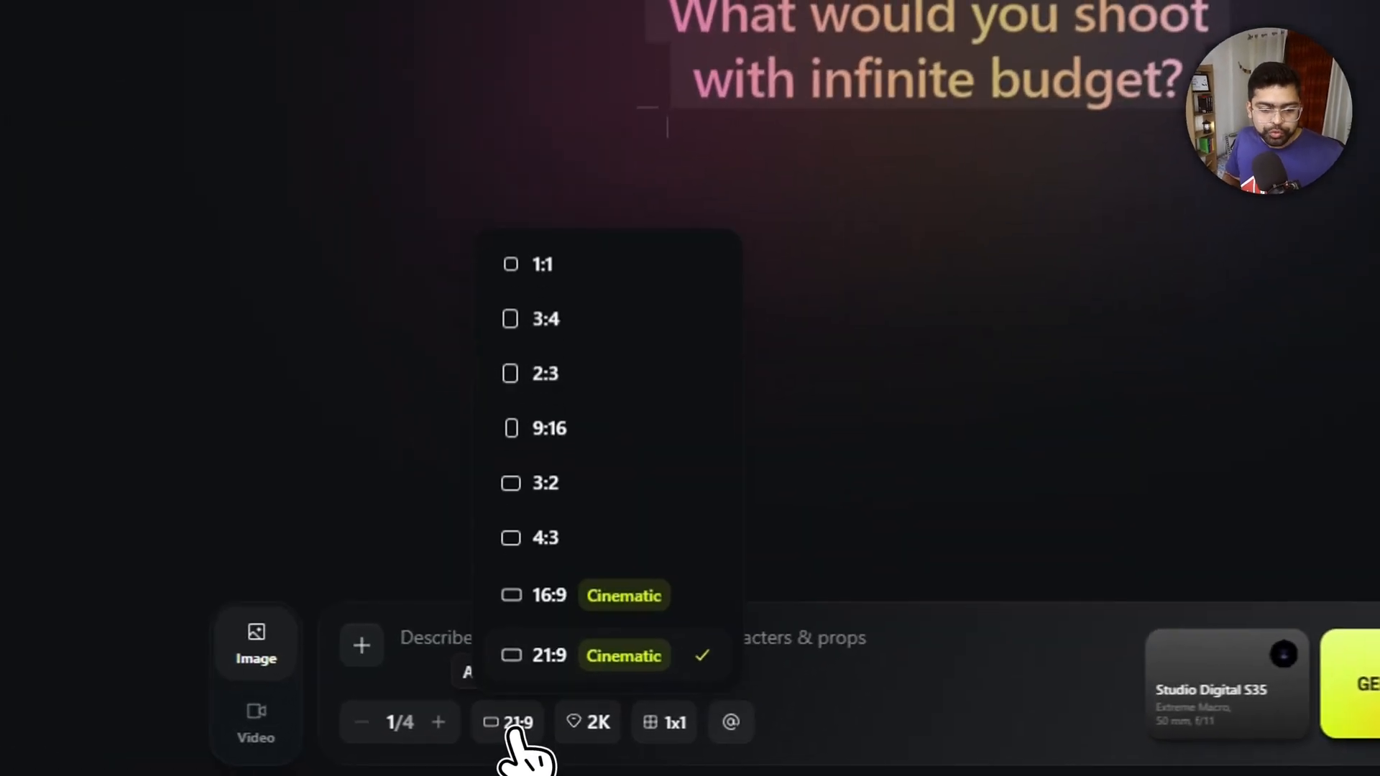
pyautogui.click(790, 665)
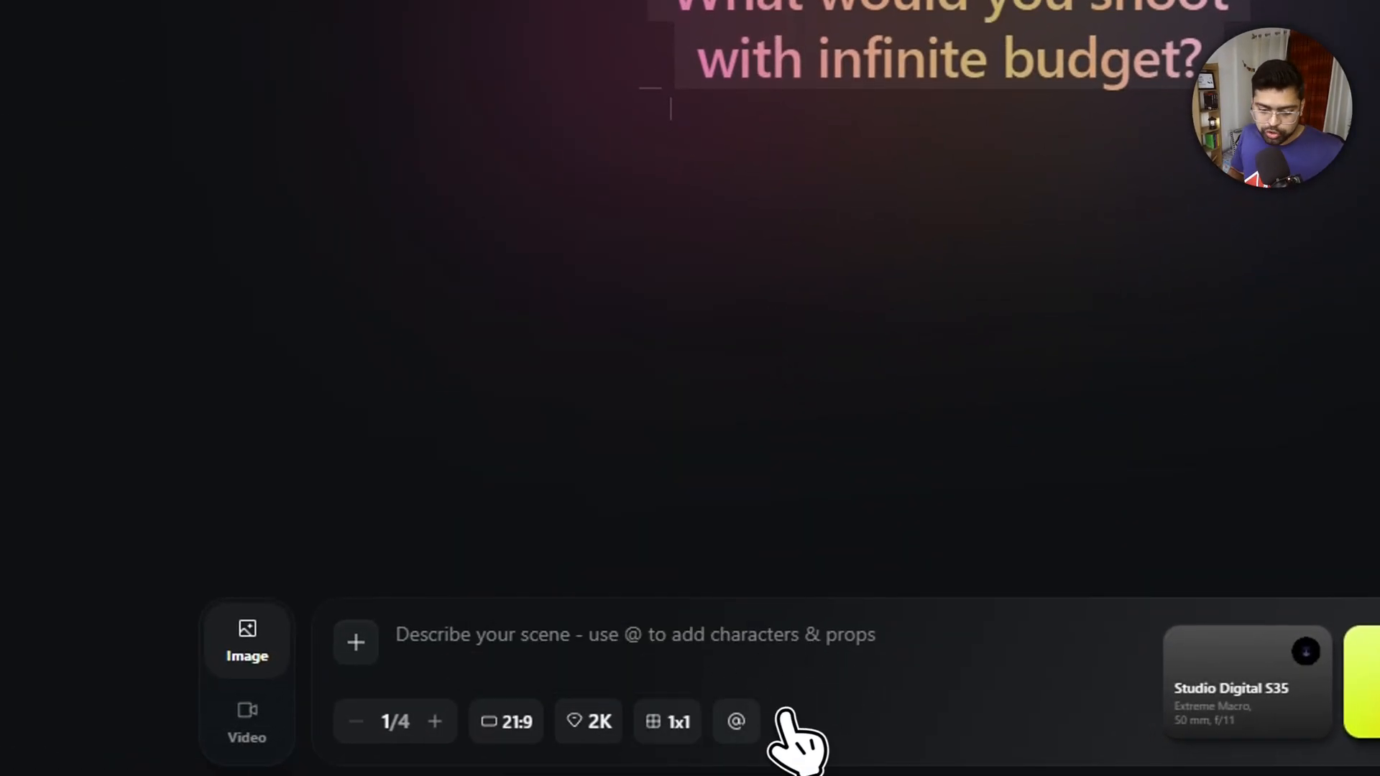
pyautogui.click(1250, 711)
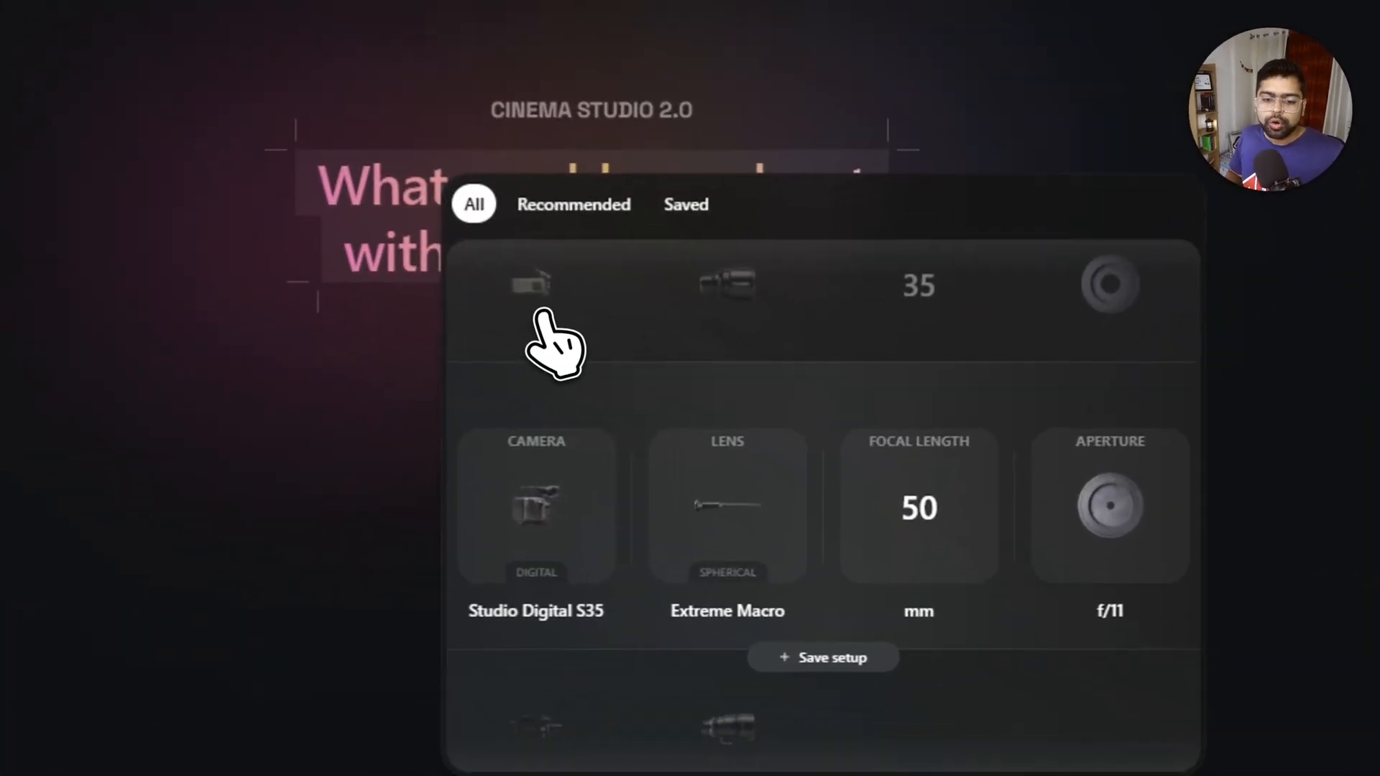
pyautogui.scroll(2, 762, 438)
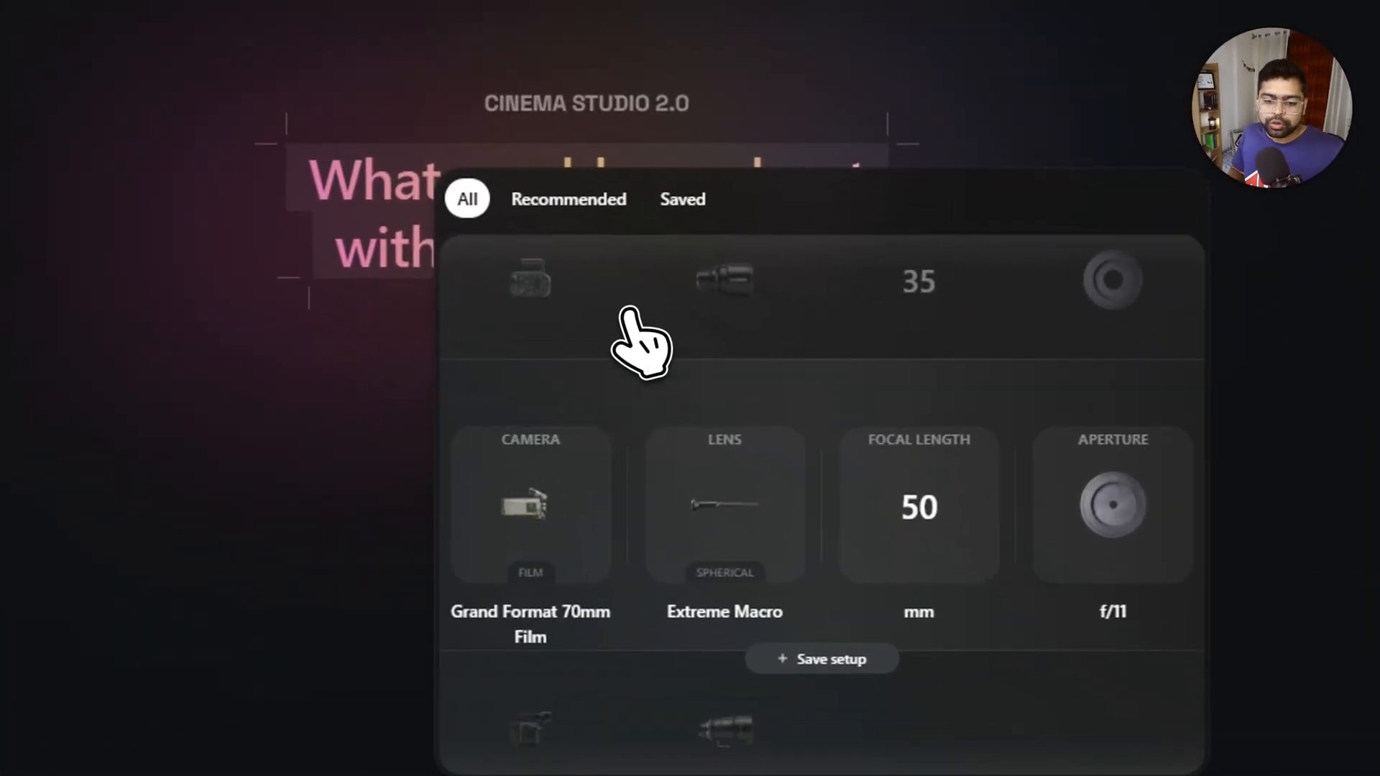
pyautogui.scroll(1, 724, 336)
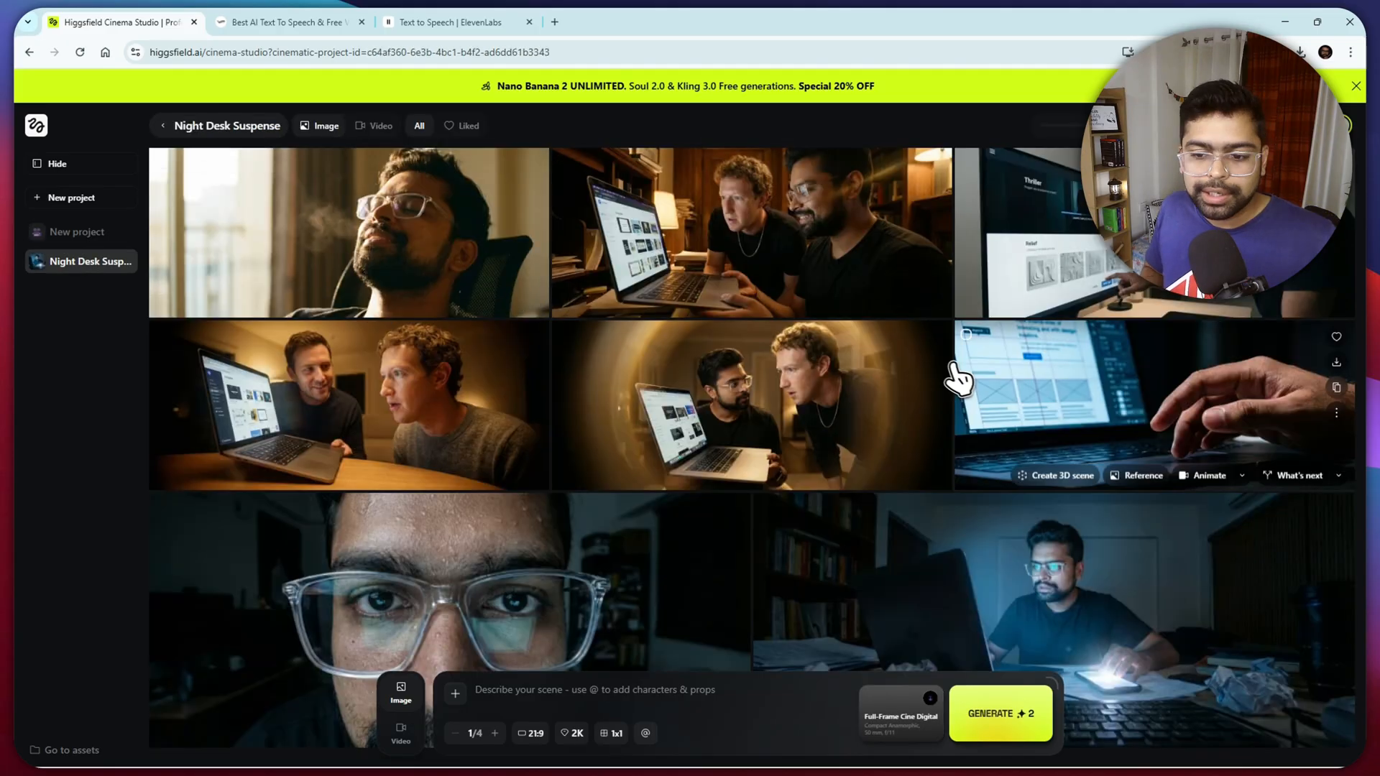
# - Browse the generated images in the Night Desk Suspense project and view its videos
pyautogui.scroll(-3, 1010, 406)
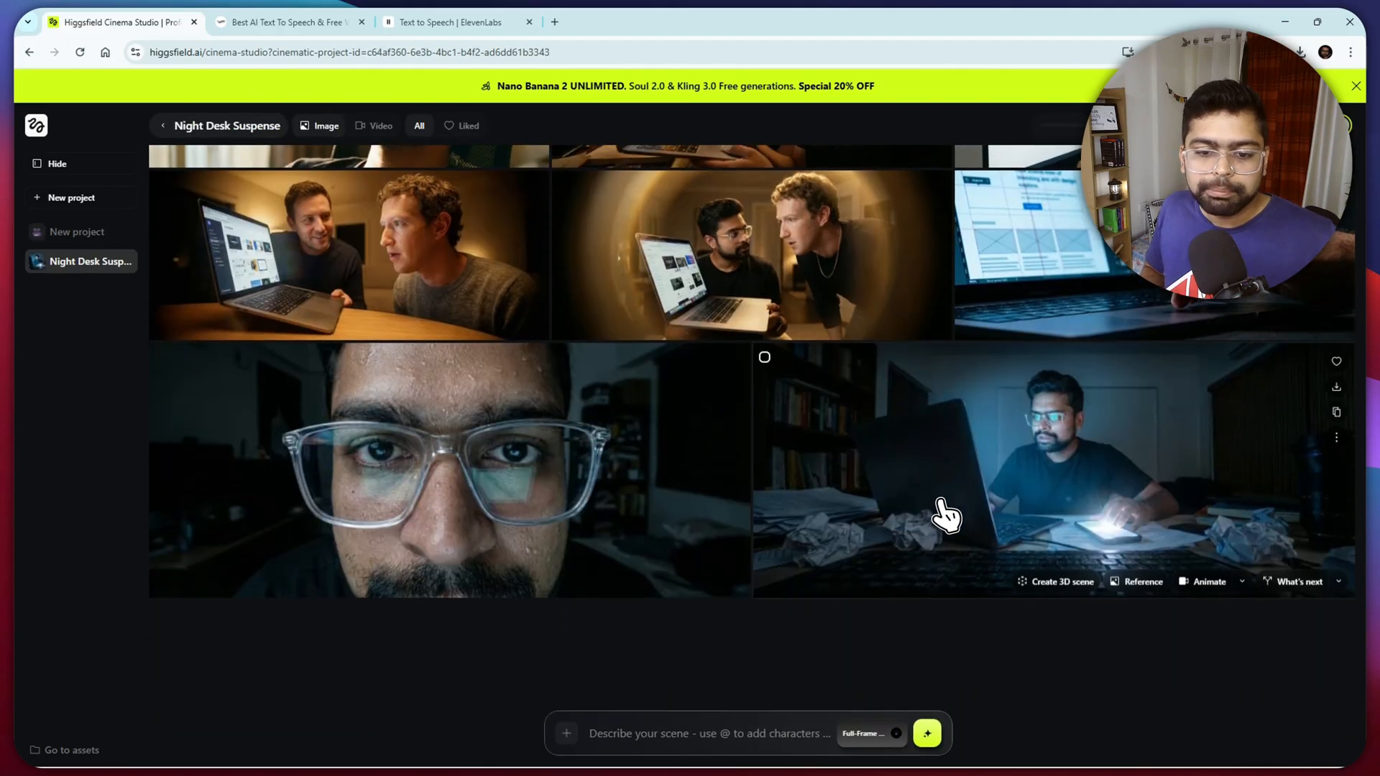
pyautogui.scroll(3, 946, 516)
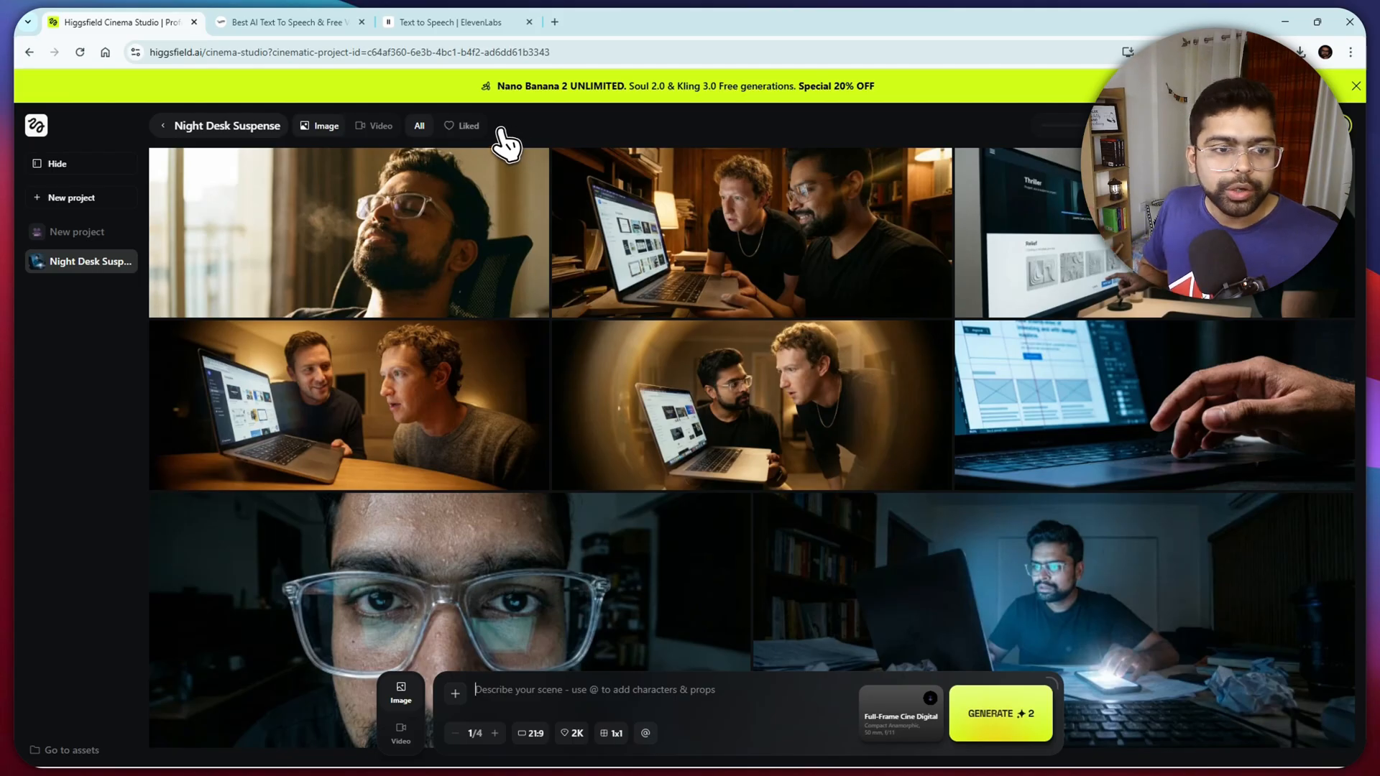
pyautogui.click(375, 127)
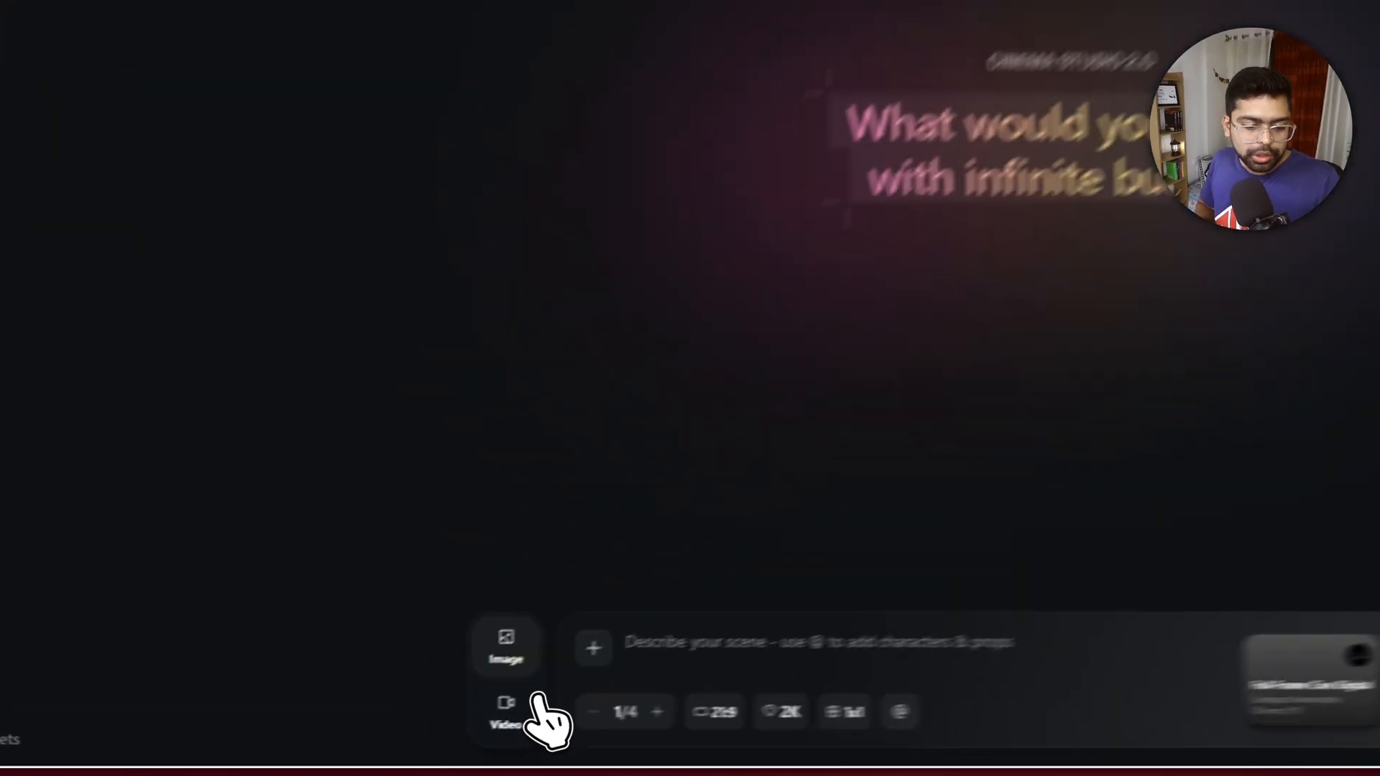
# - Switch the new project to video generation and view the characters and props that can be added
pyautogui.click(400, 733)
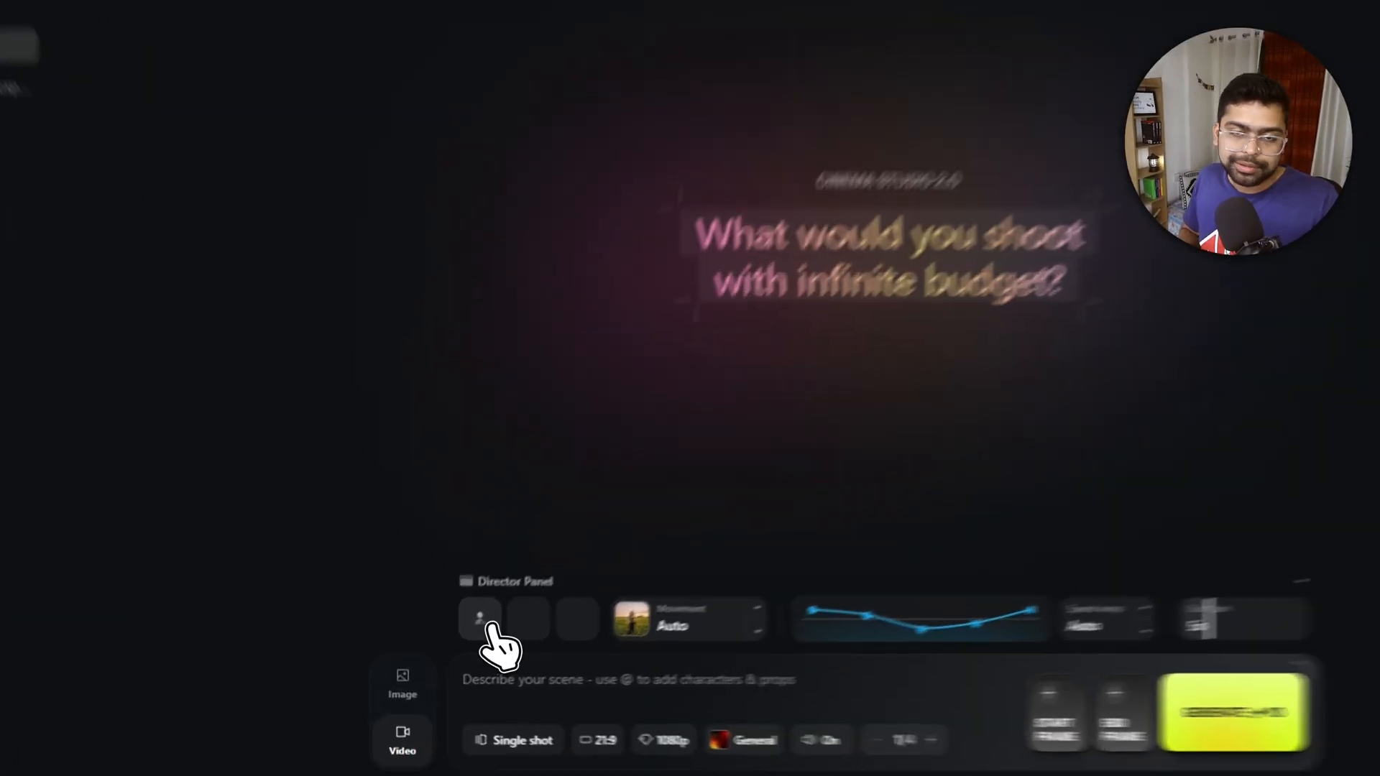
pyautogui.click(464, 647)
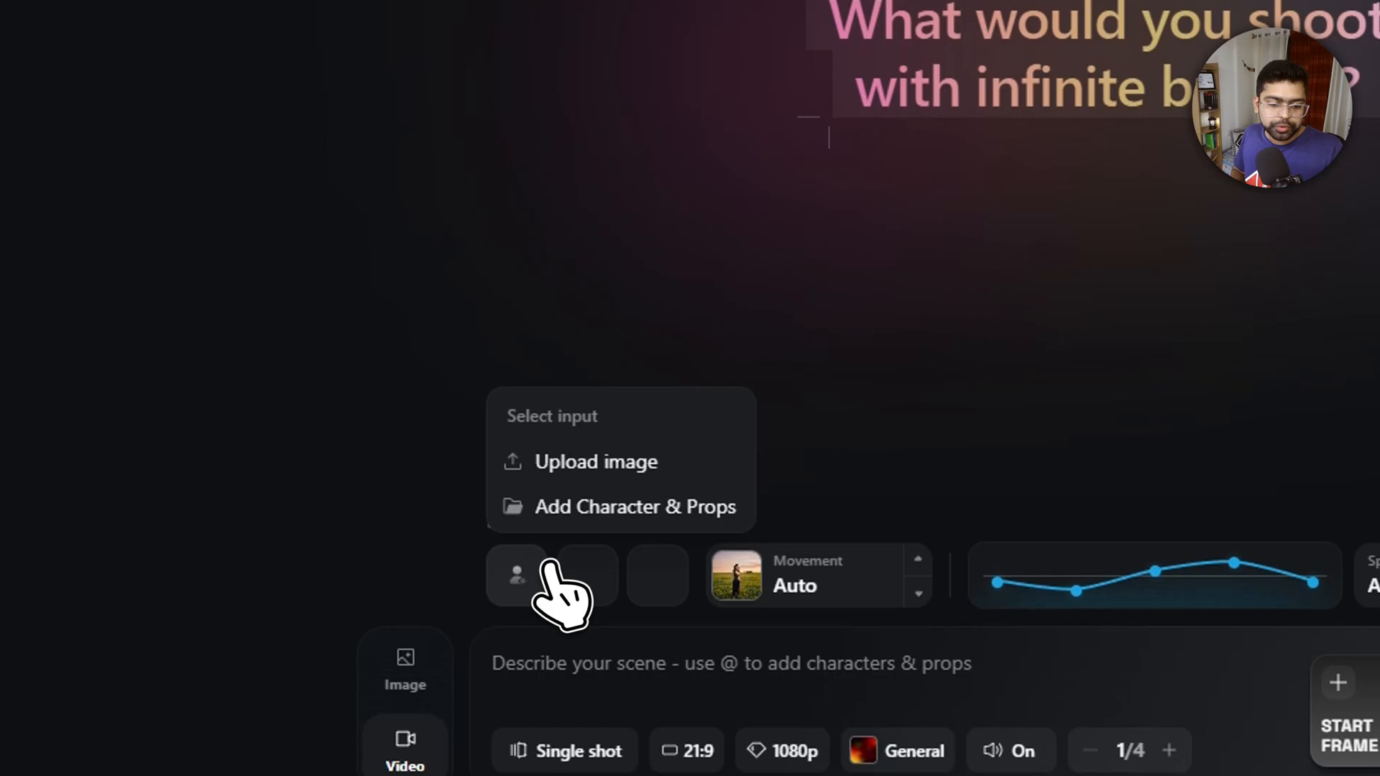
pyautogui.click(600, 512)
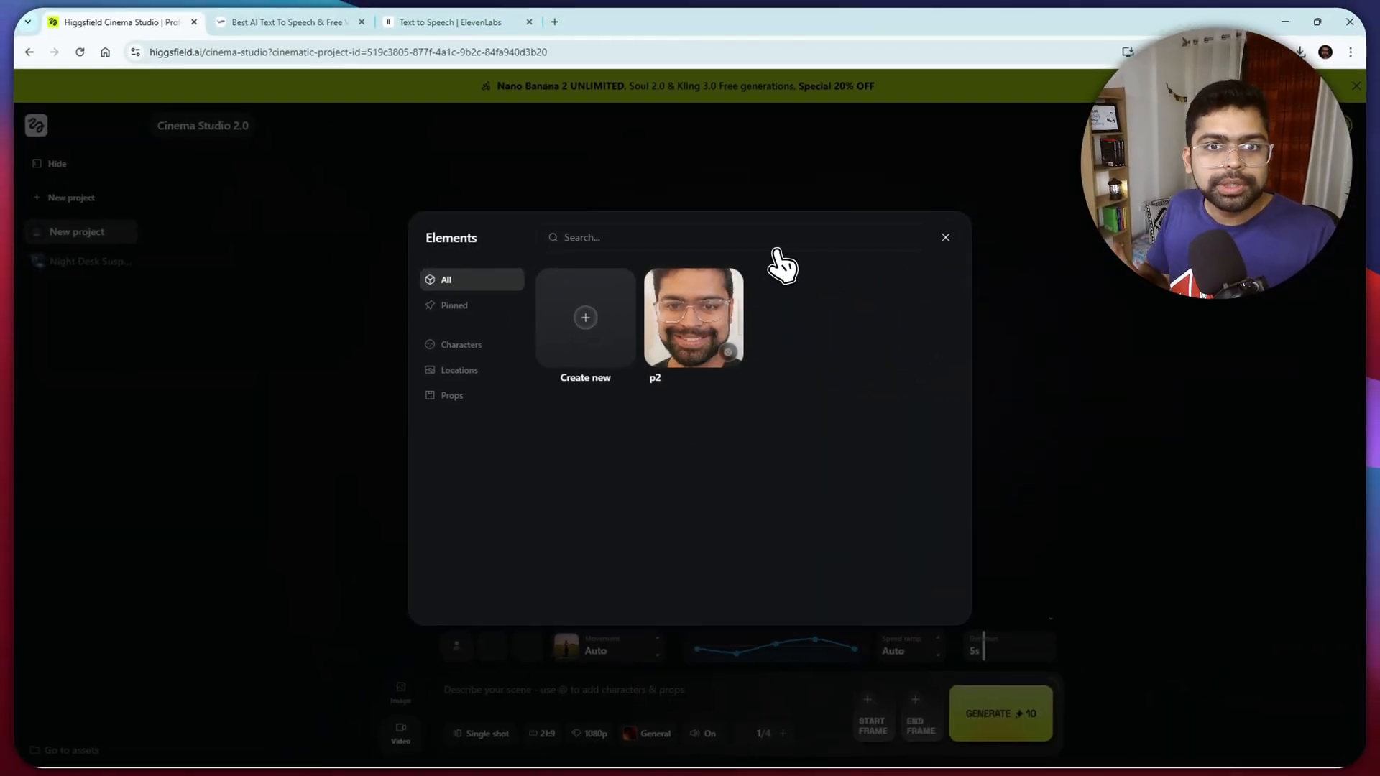
pyautogui.click(945, 239)
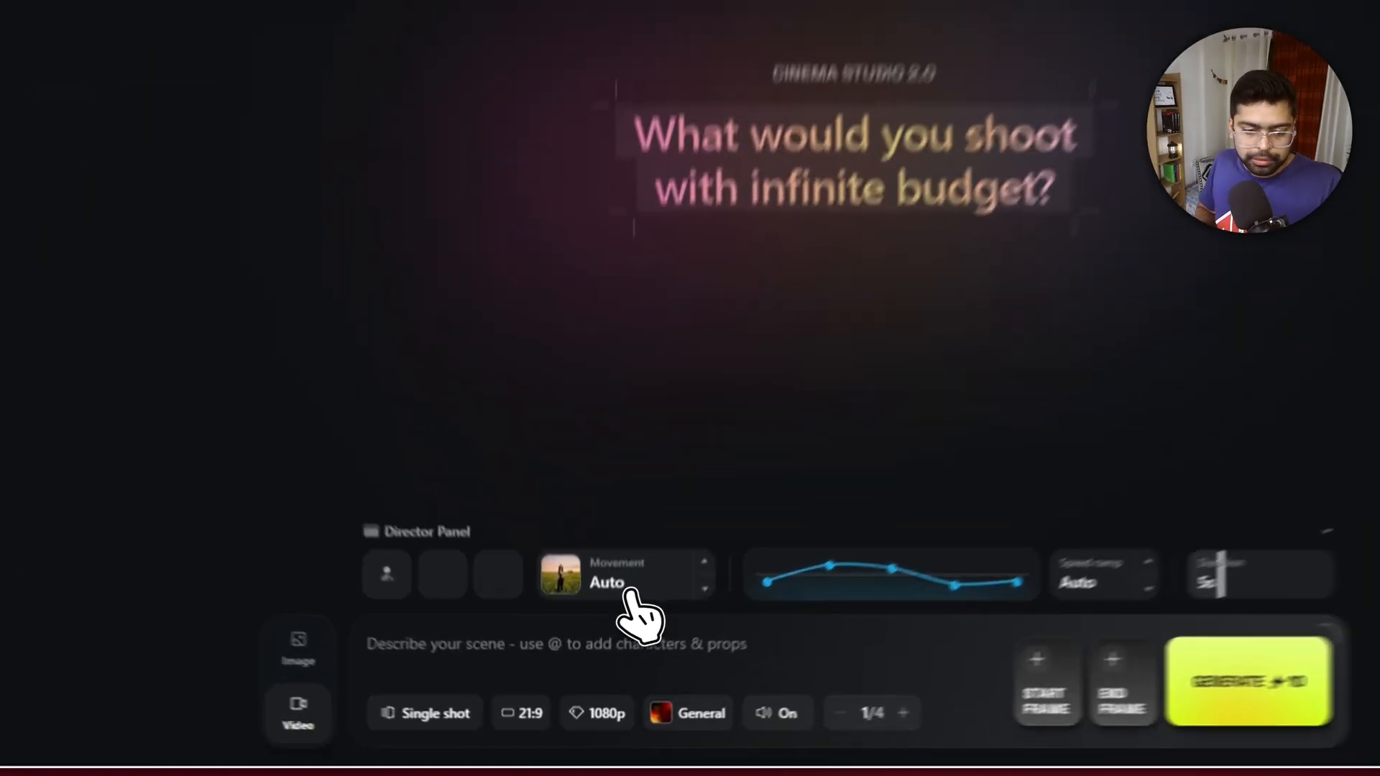
# - Look through the camera movement presets for the video shot
pyautogui.click(604, 653)
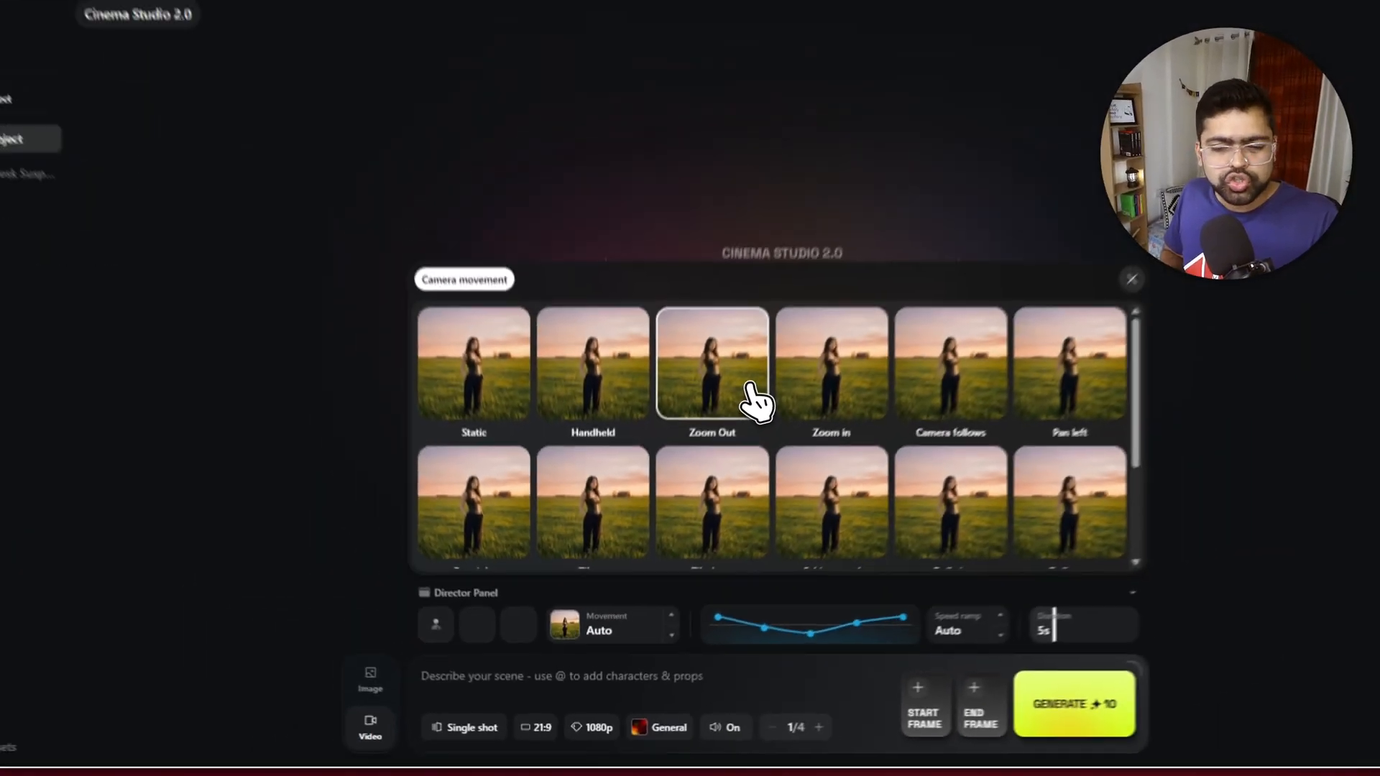
pyautogui.scroll(-3, 755, 402)
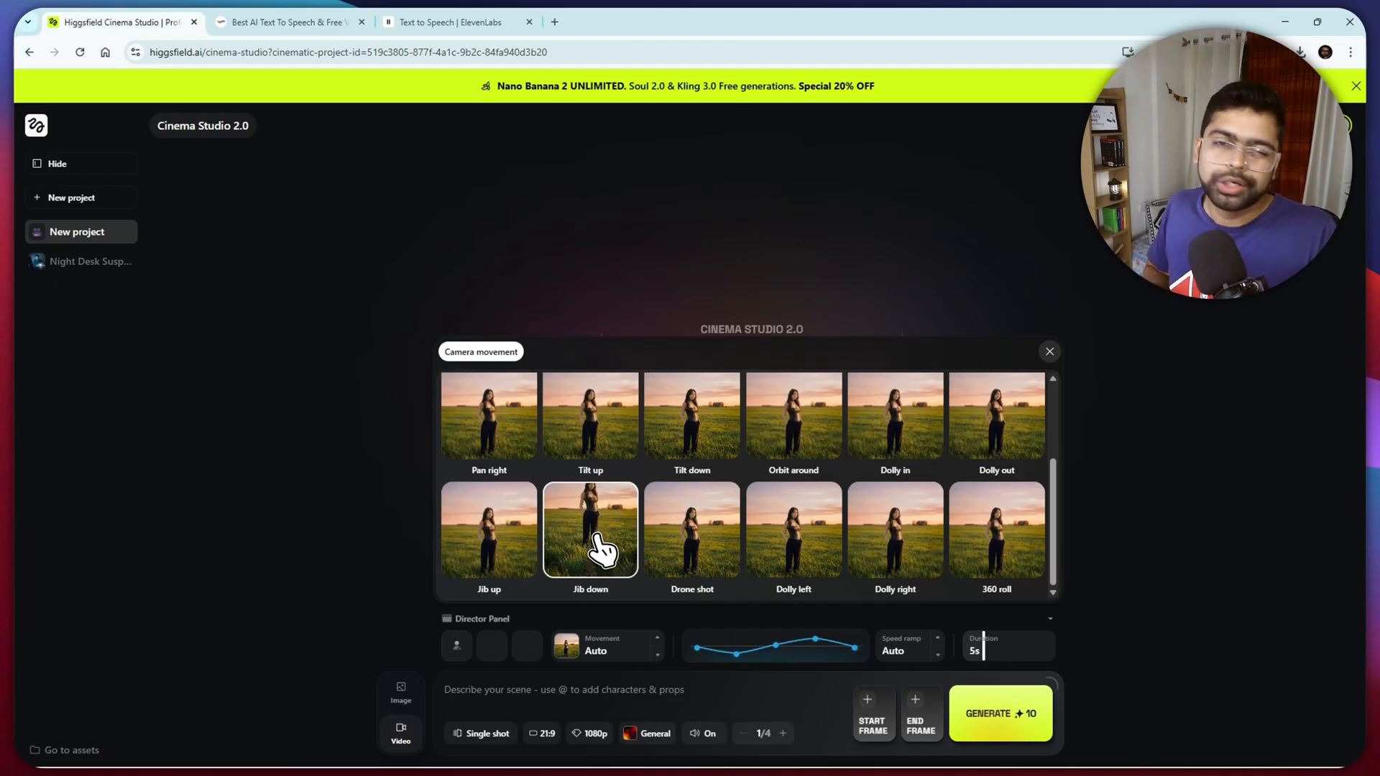
pyautogui.click(615, 658)
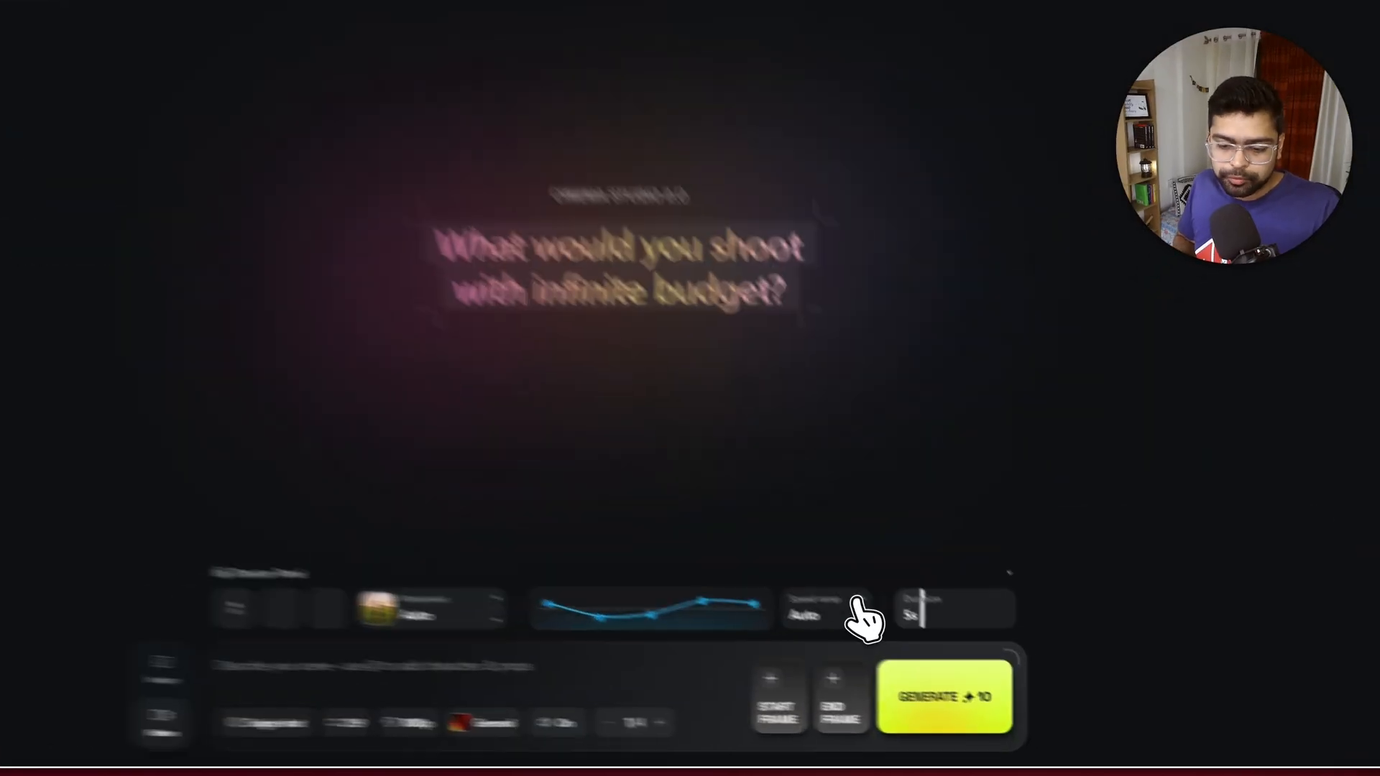
# - Cycle through the speed ramp presets, including Impact and Slow mo, and return to Auto
pyautogui.click(933, 639)
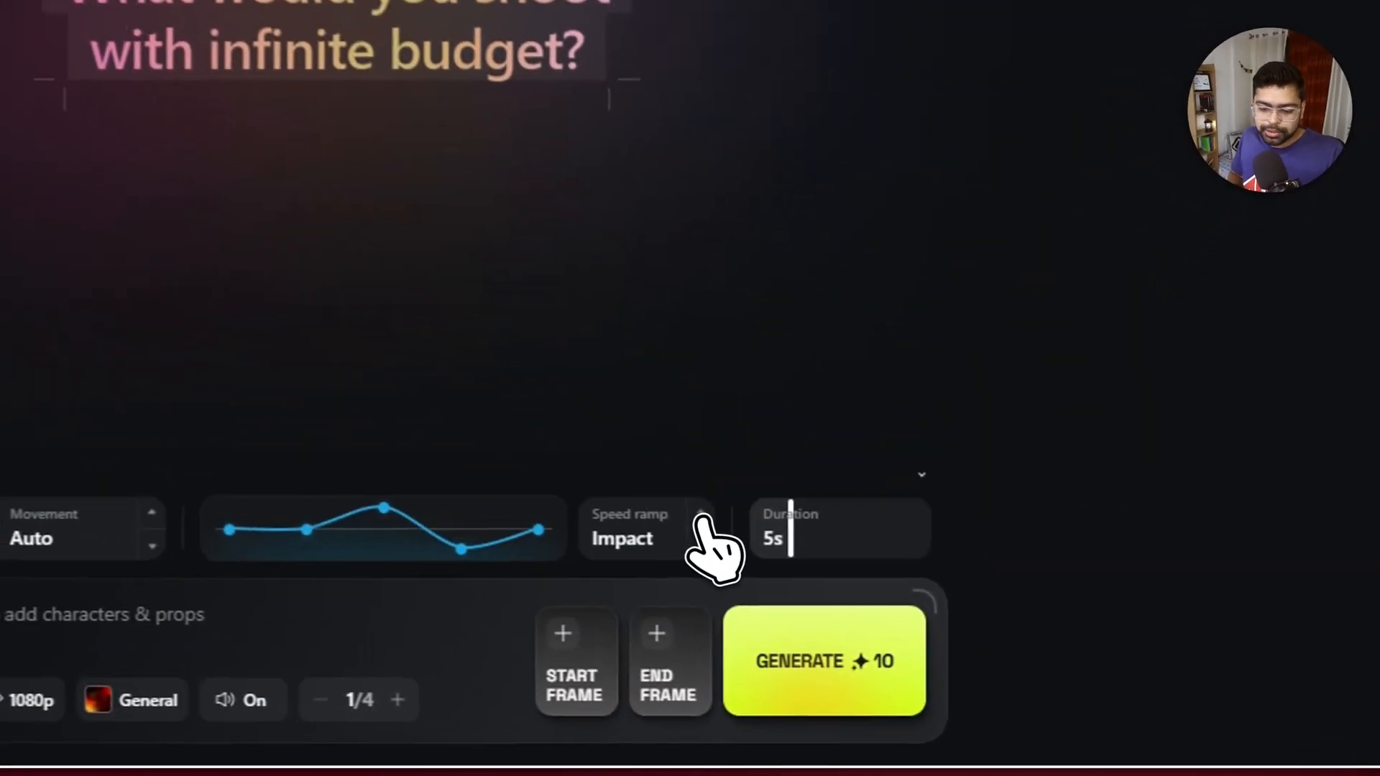
pyautogui.click(933, 639)
pyautogui.click(692, 513)
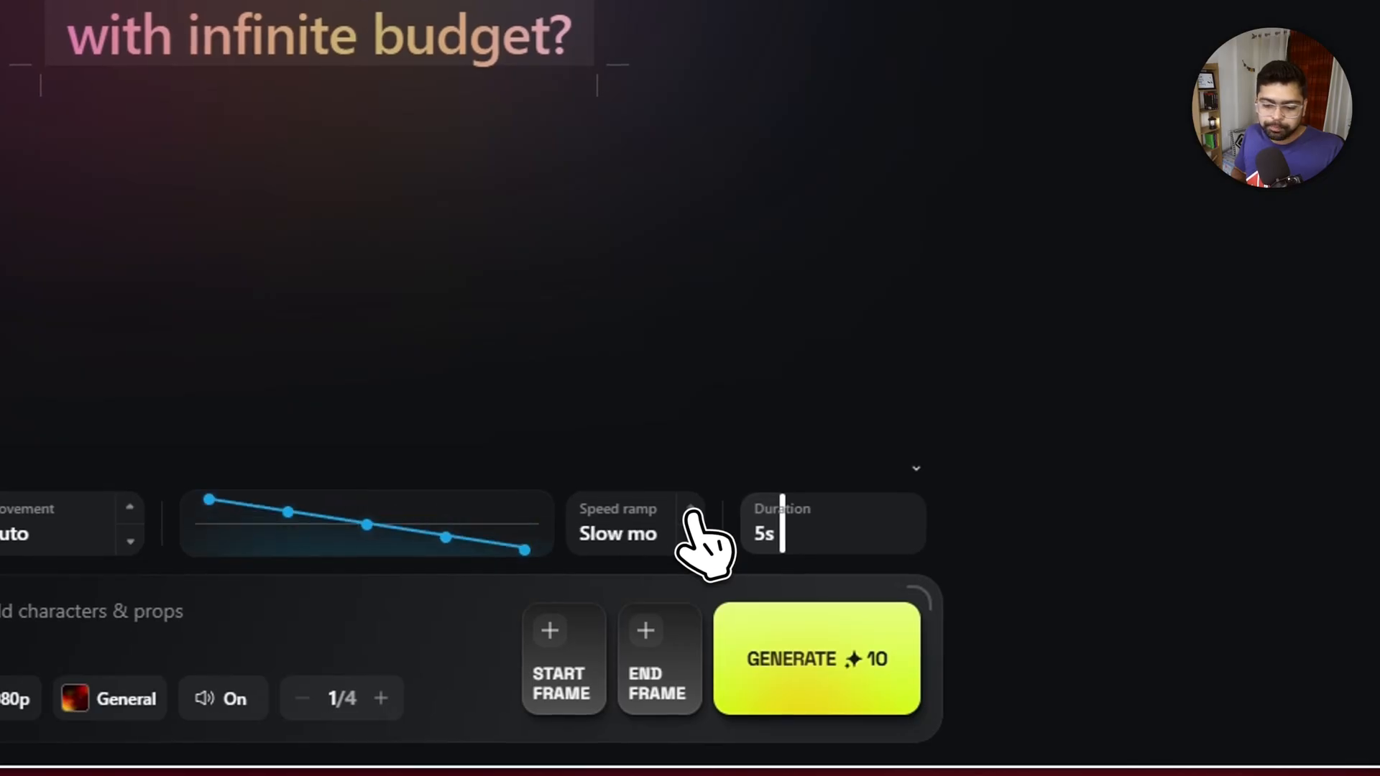
pyautogui.click(692, 513)
pyautogui.click(692, 513)
pyautogui.click(692, 513)
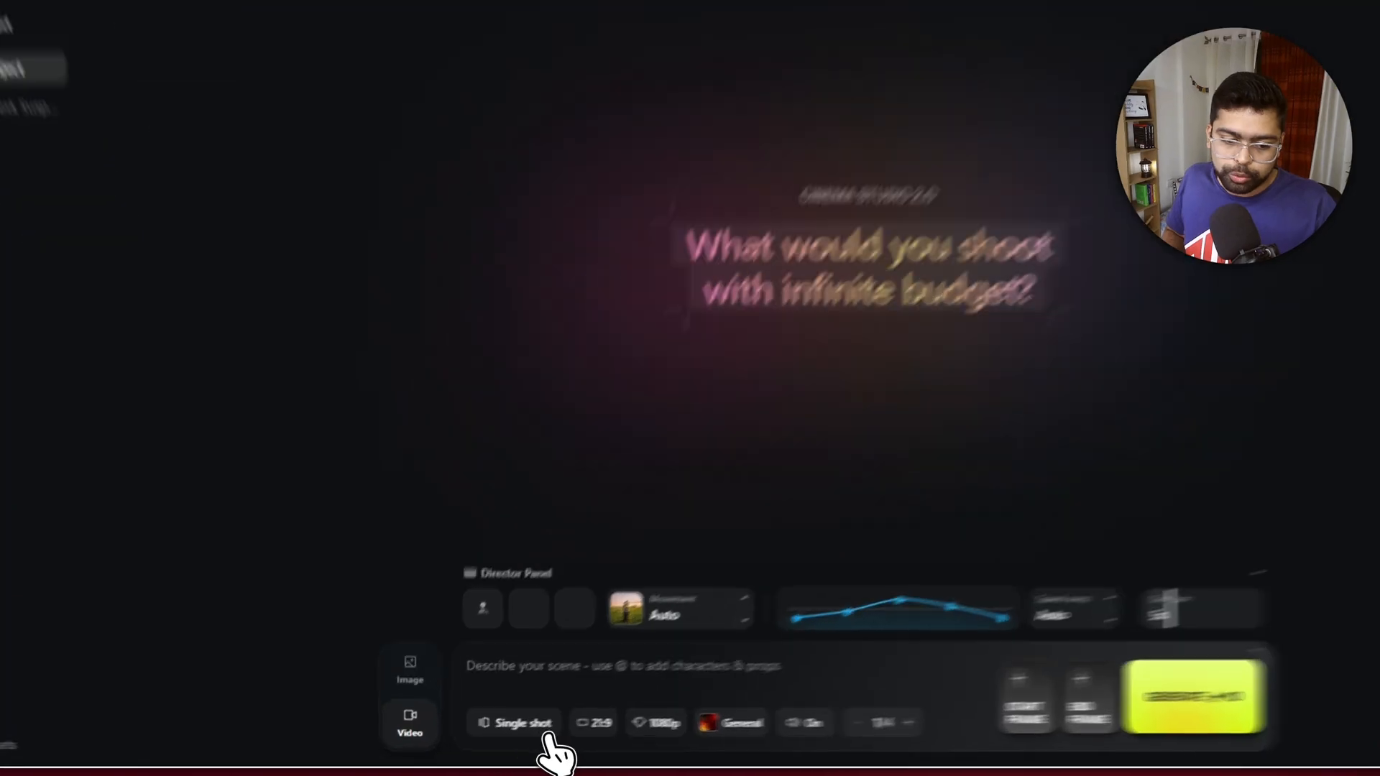
# - Look at the shot type, quality and genre choices for the video
pyautogui.click(498, 740)
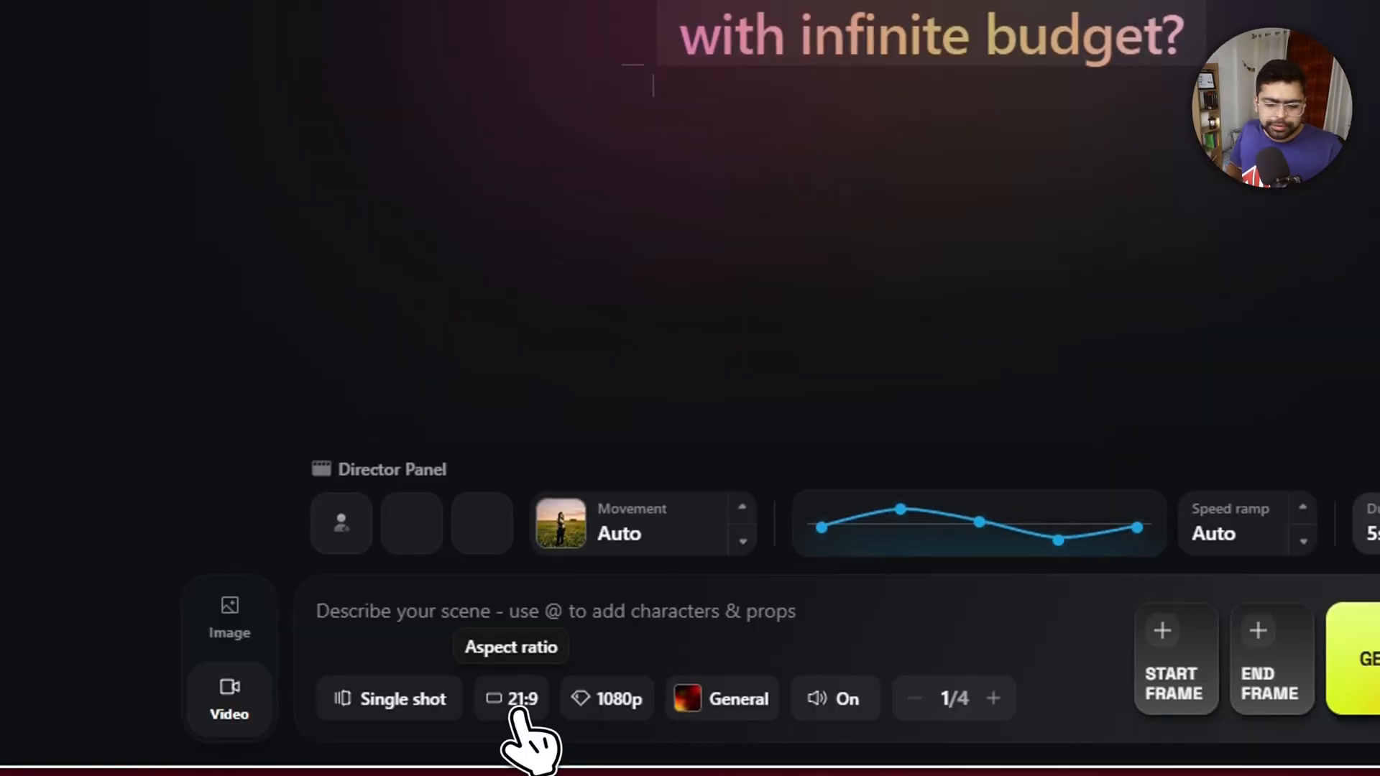
pyautogui.click(633, 728)
pyautogui.click(623, 703)
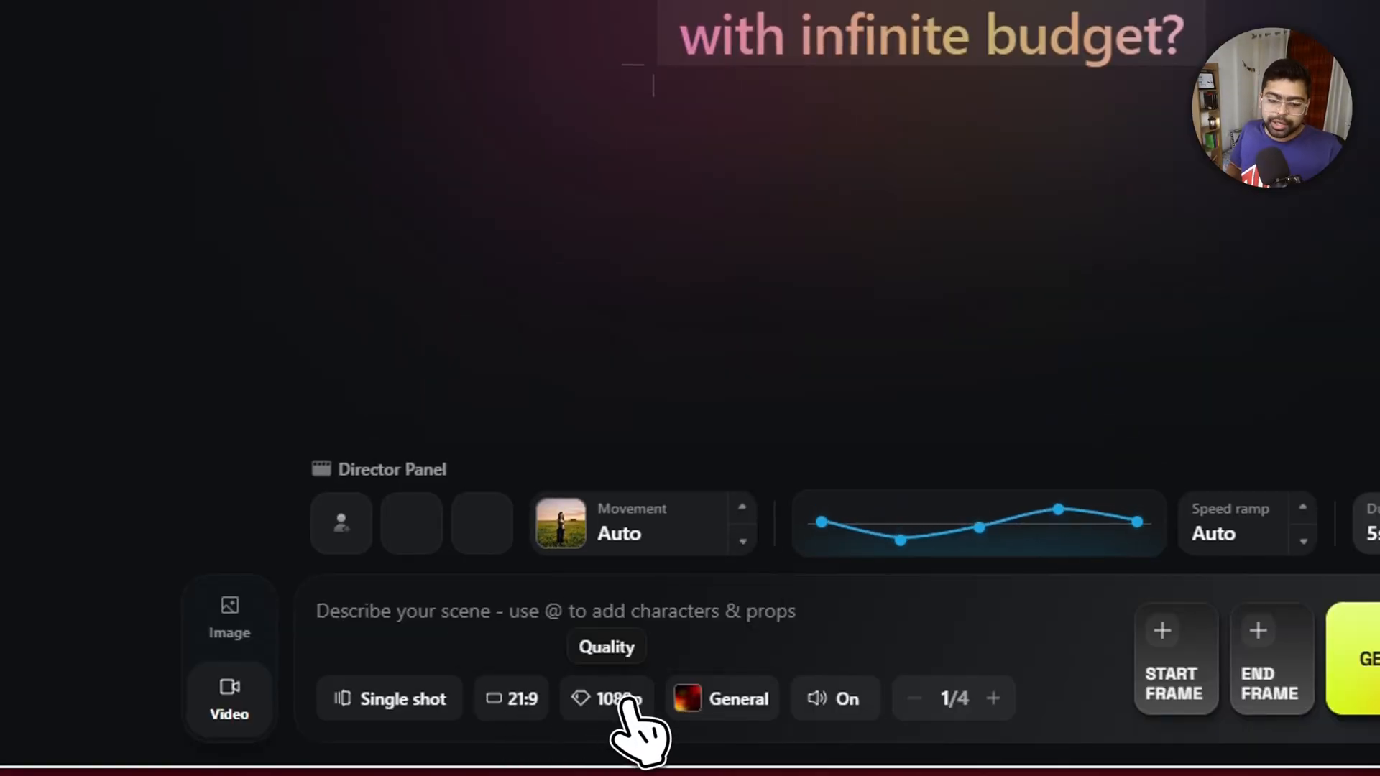
pyautogui.click(756, 703)
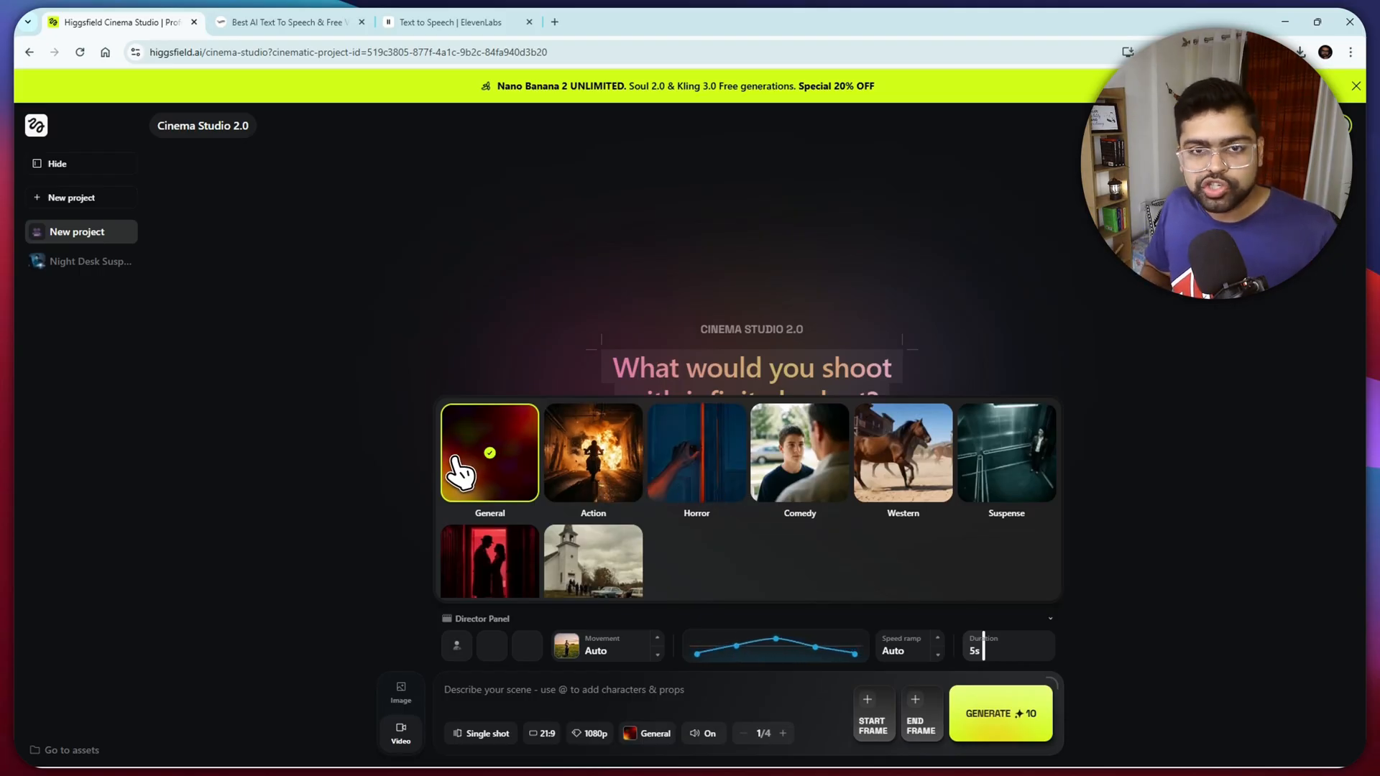
pyautogui.click(762, 694)
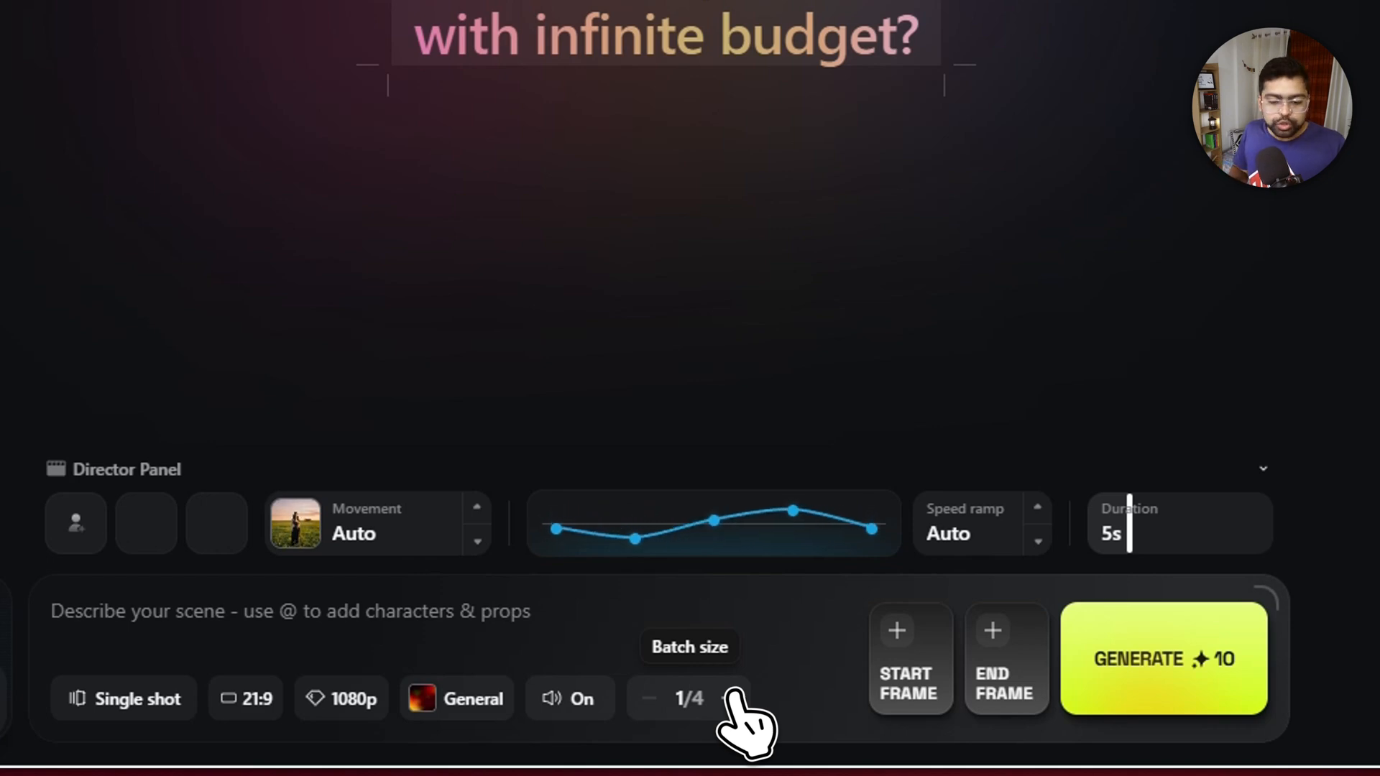
# - Raise the video batch size to 4 and bring it back down to 1
pyautogui.click(730, 697)
pyautogui.click(731, 697)
pyautogui.click(730, 697)
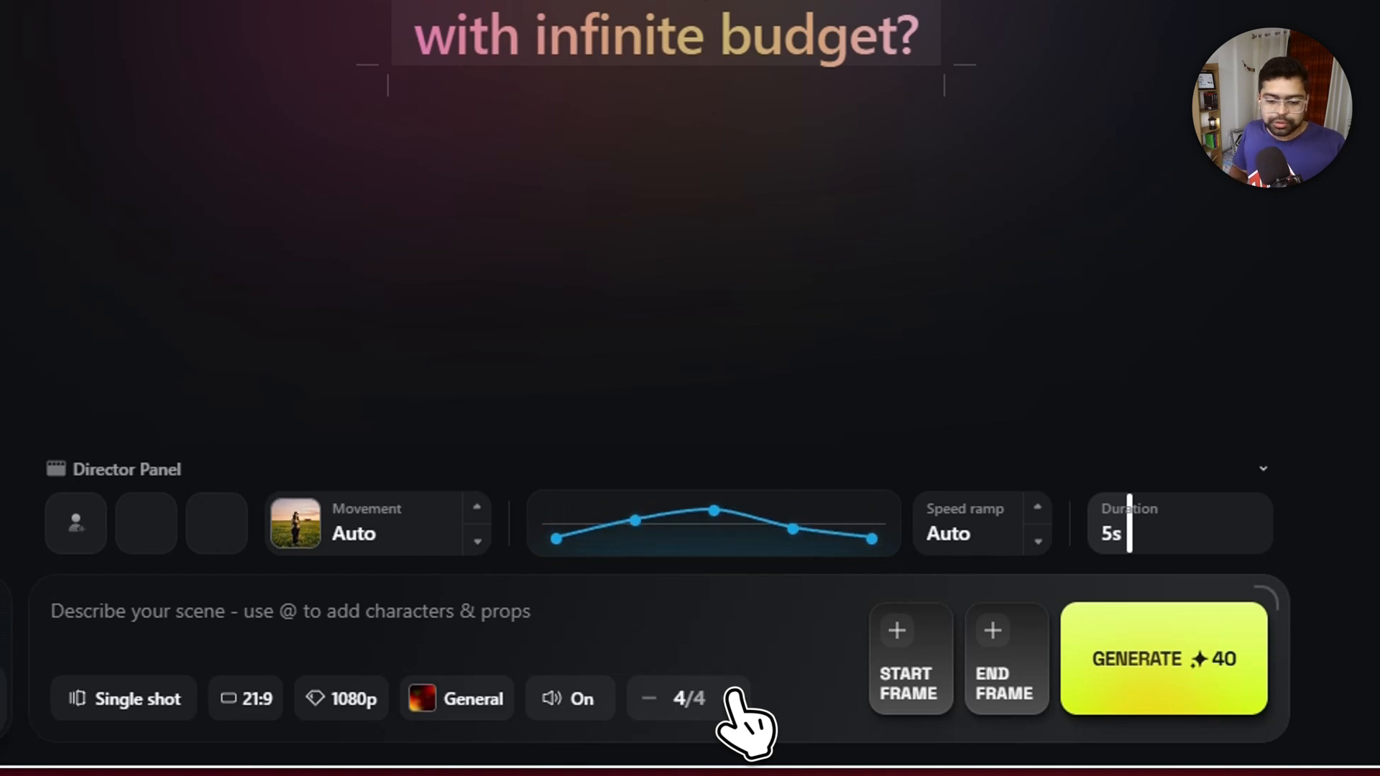
pyautogui.click(648, 698)
pyautogui.click(649, 699)
pyautogui.click(649, 699)
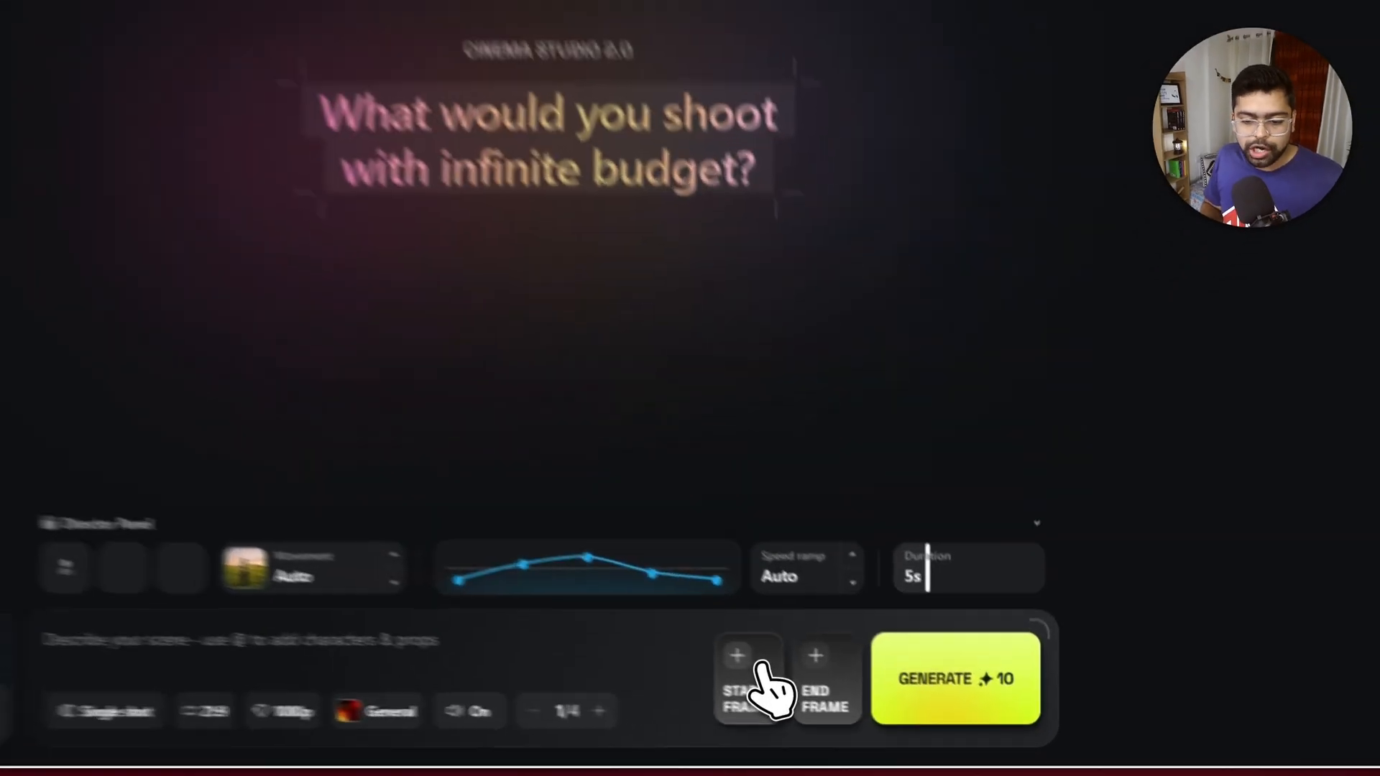
# - Try a batch size of 4 for the video generation, then reduce it again
pyautogui.click(874, 715)
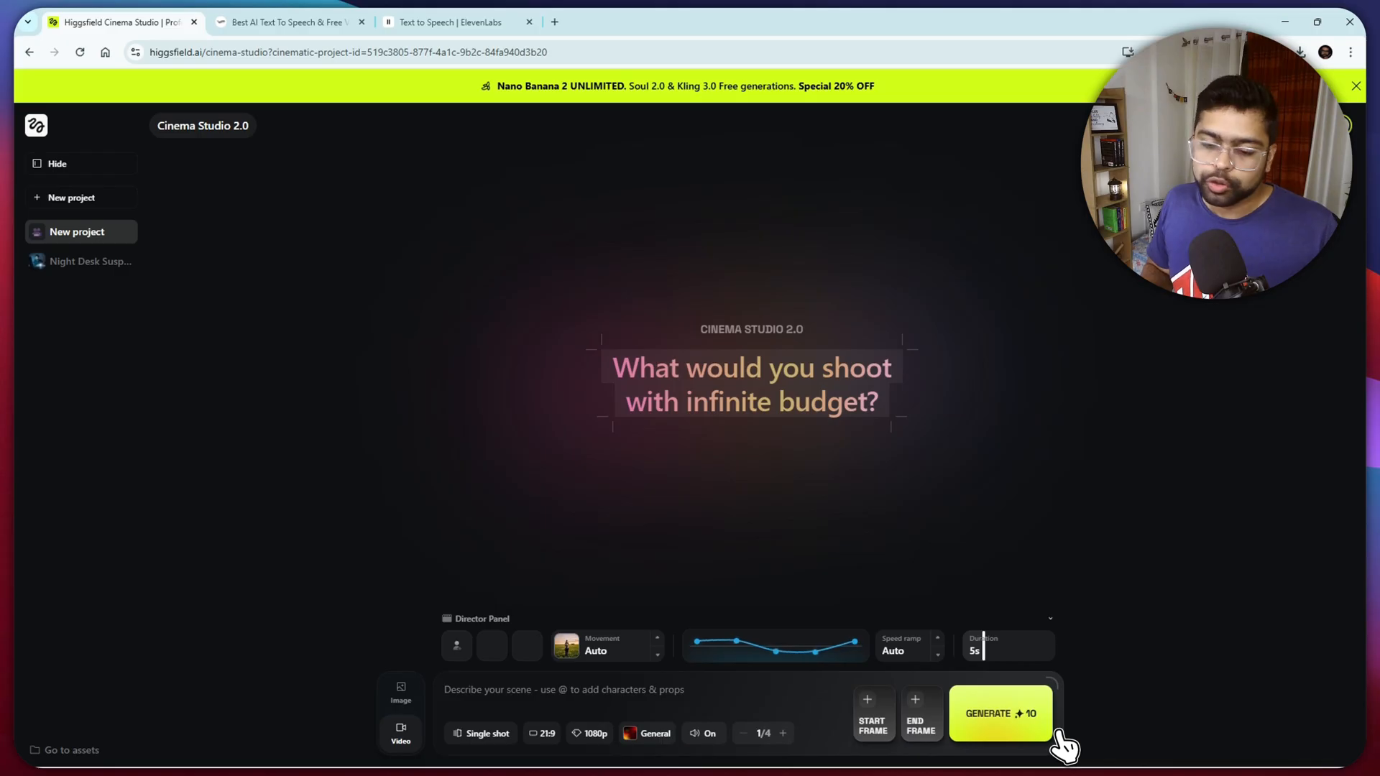
pyautogui.click(783, 733)
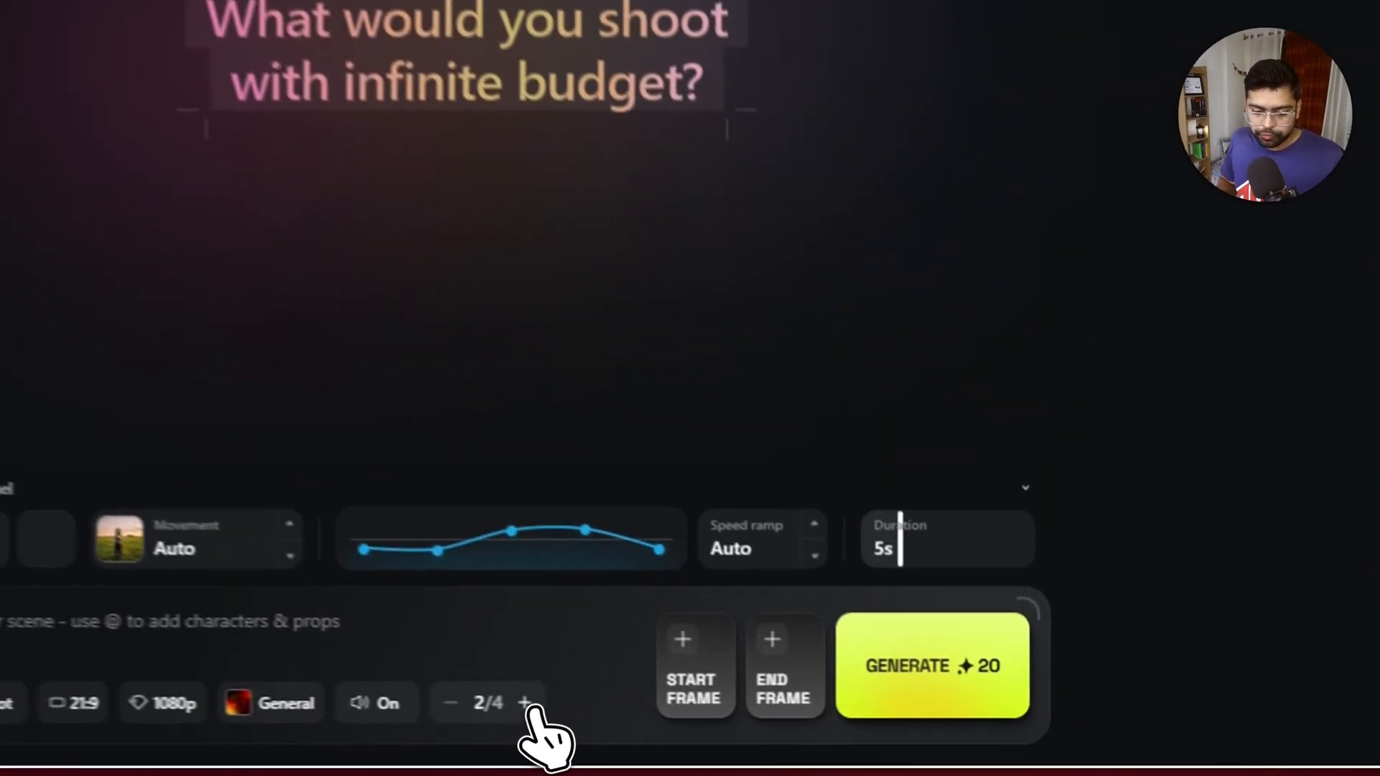
pyautogui.click(524, 703)
pyautogui.click(524, 703)
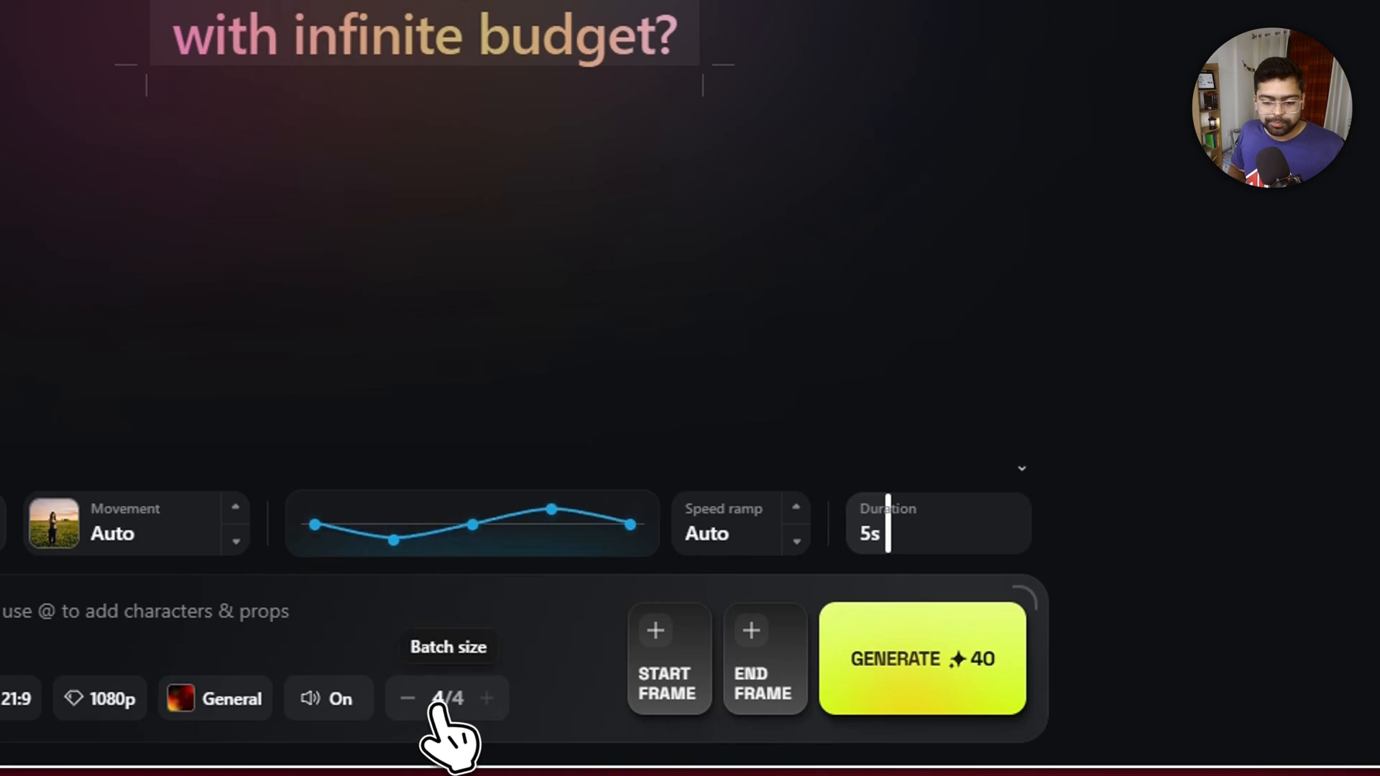
pyautogui.click(410, 703)
pyautogui.click(410, 703)
pyautogui.click(408, 699)
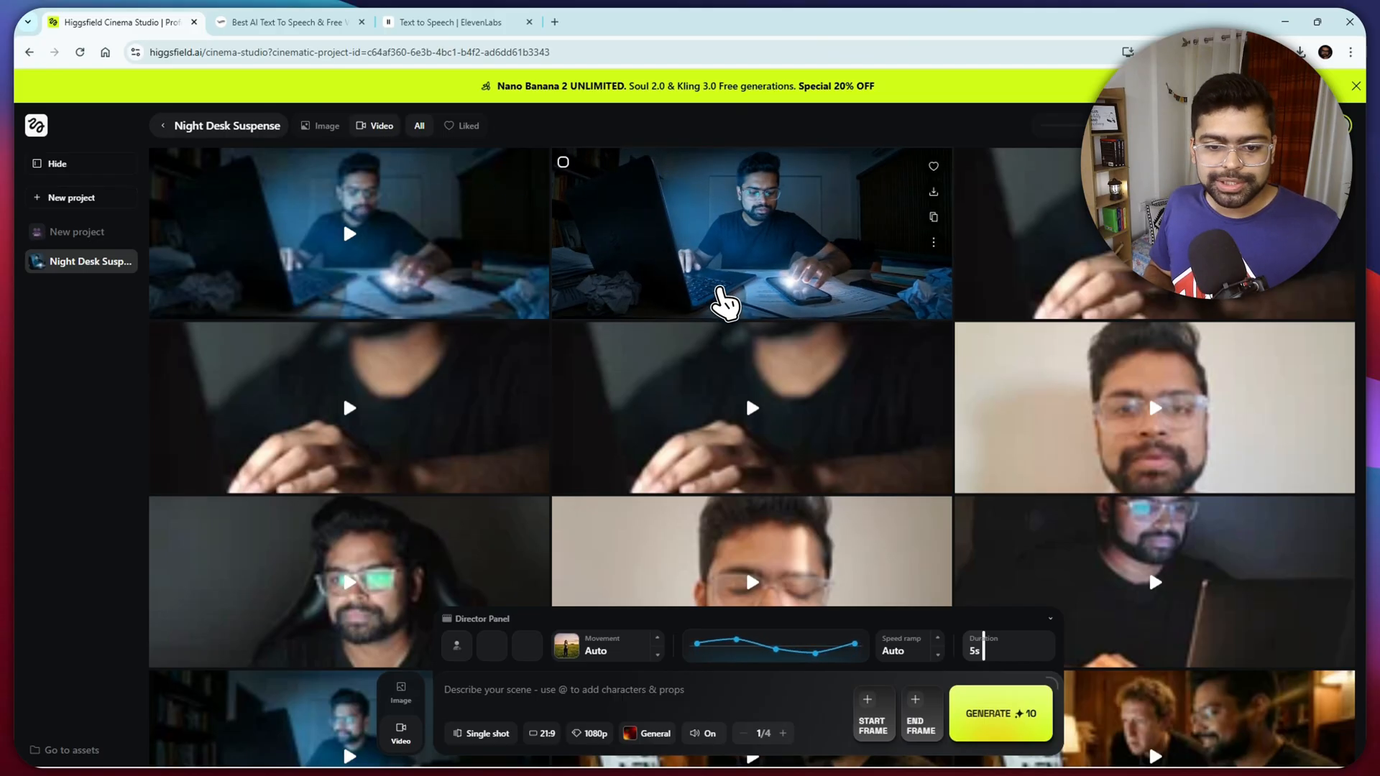
# - Browse the generated video clips in the Night Desk Suspense project
pyautogui.scroll(-3, 717, 299)
pyautogui.scroll(-4, 785, 392)
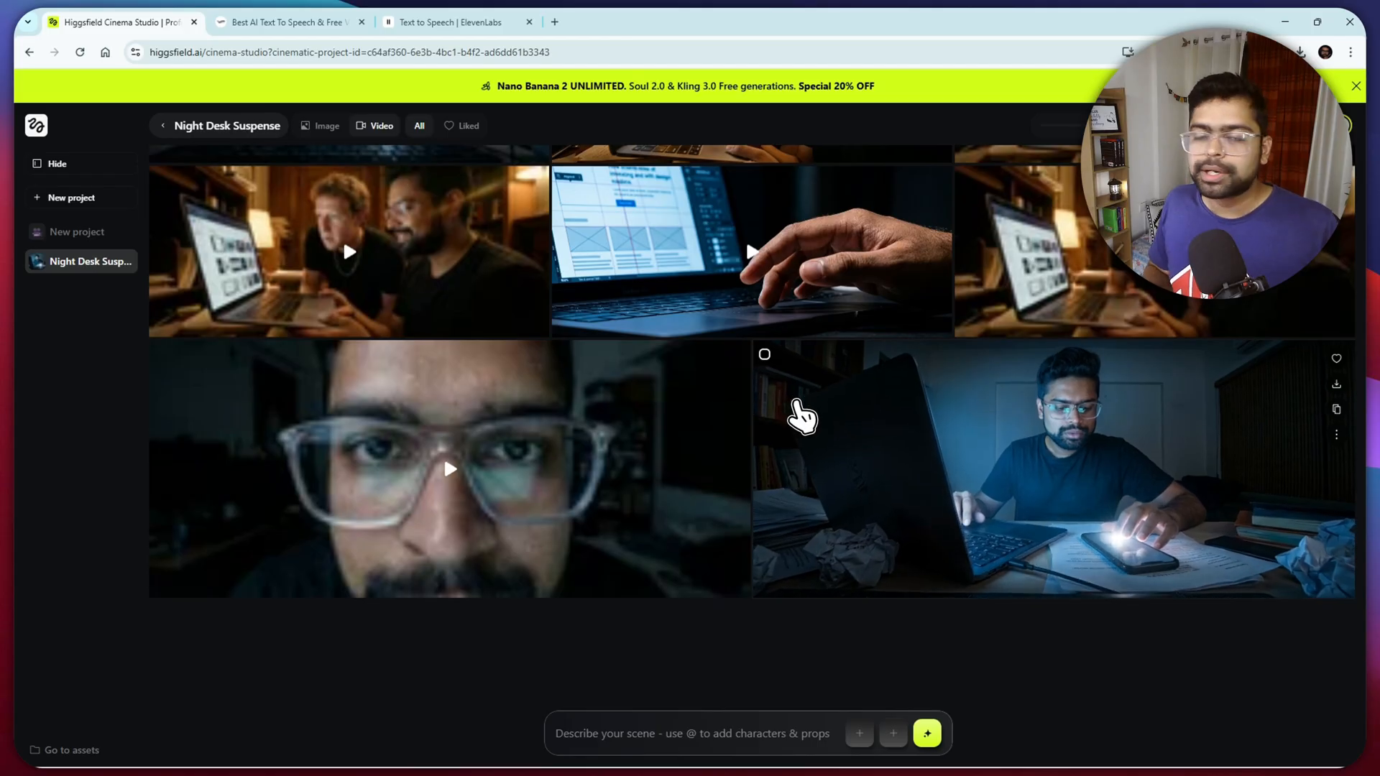
pyautogui.scroll(3, 924, 546)
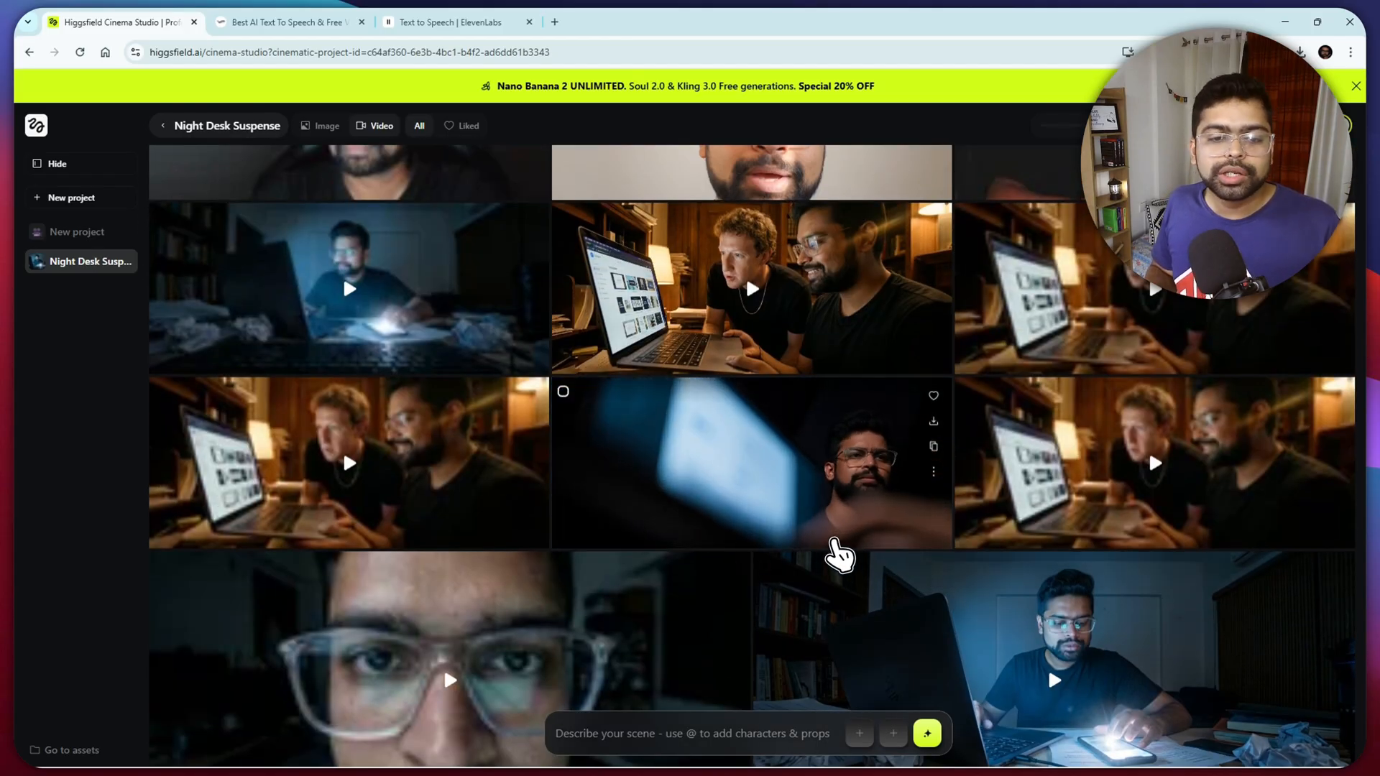
pyautogui.scroll(1, 840, 554)
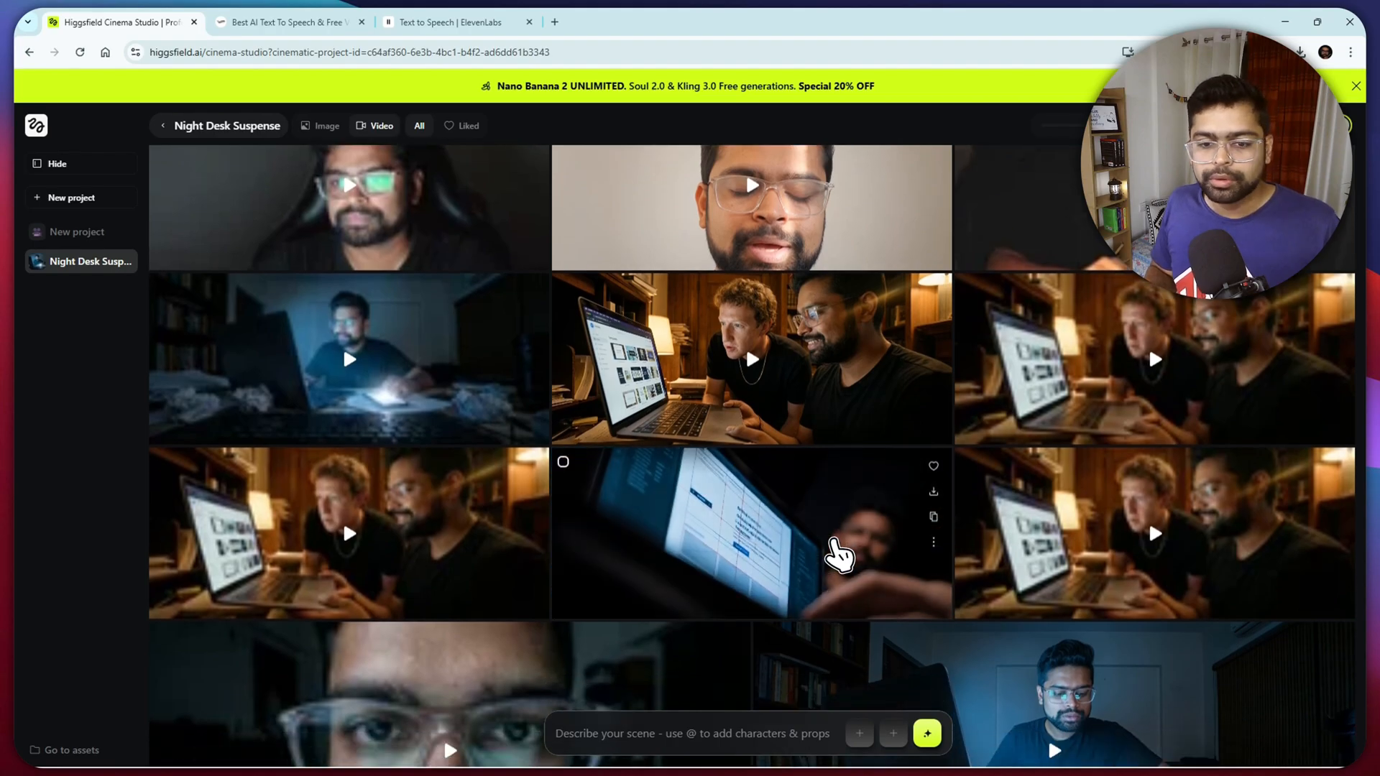
pyautogui.scroll(5, 711, 542)
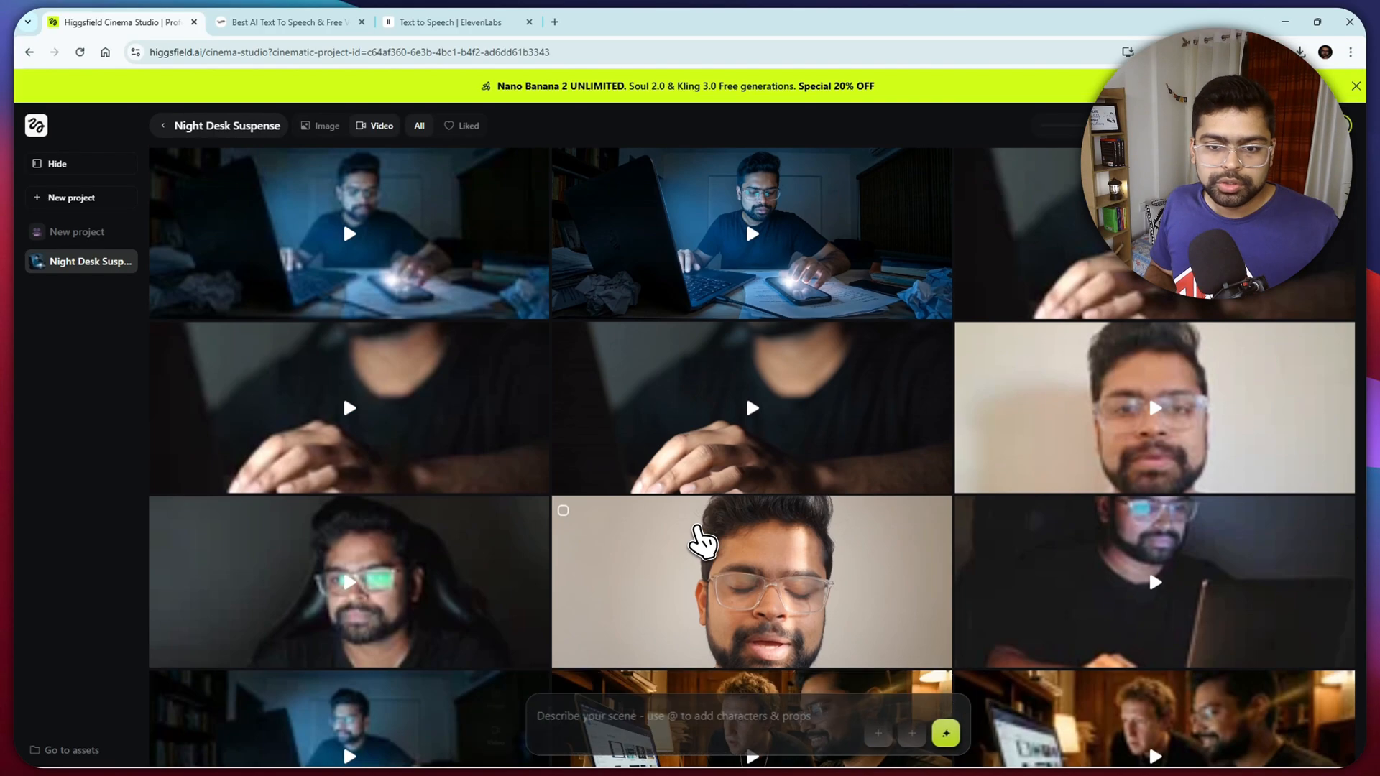
pyautogui.scroll(-10, 718, 539)
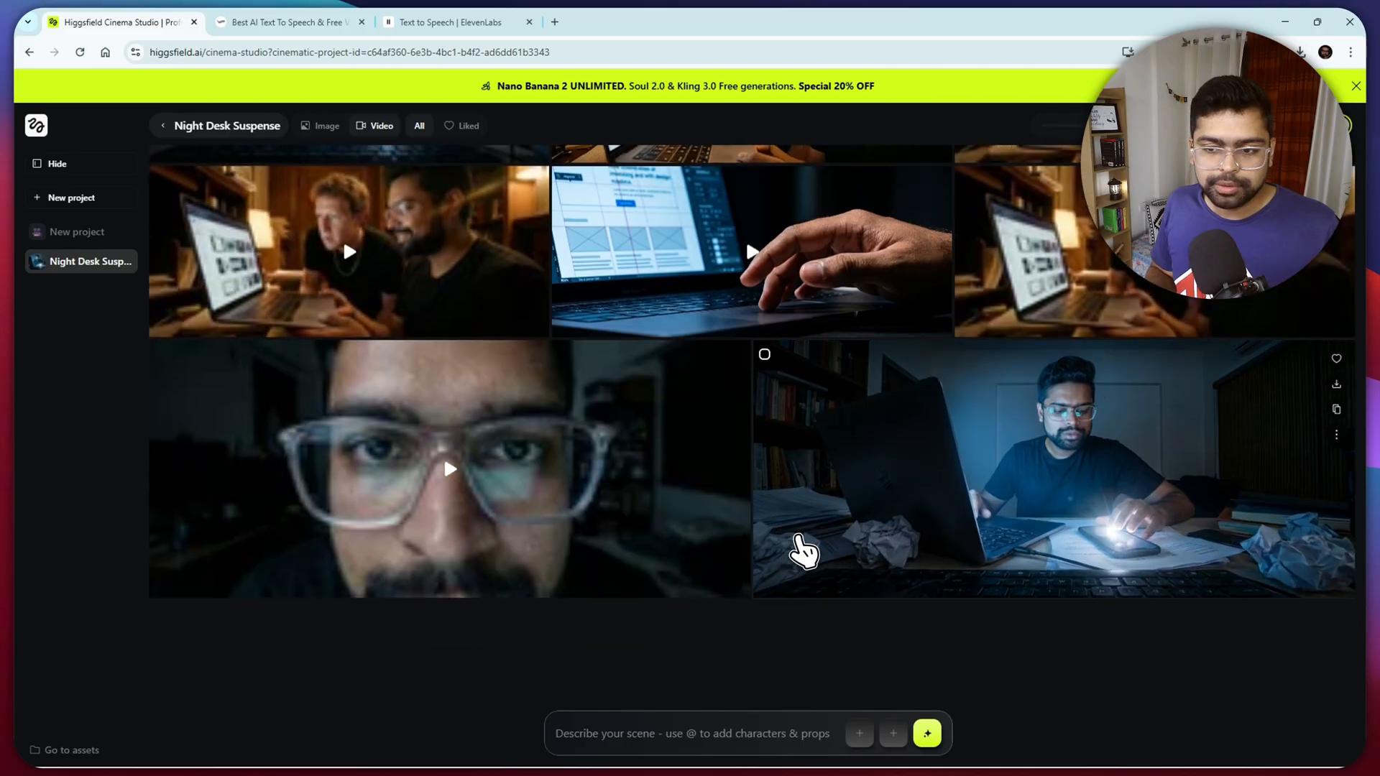
pyautogui.scroll(2, 994, 415)
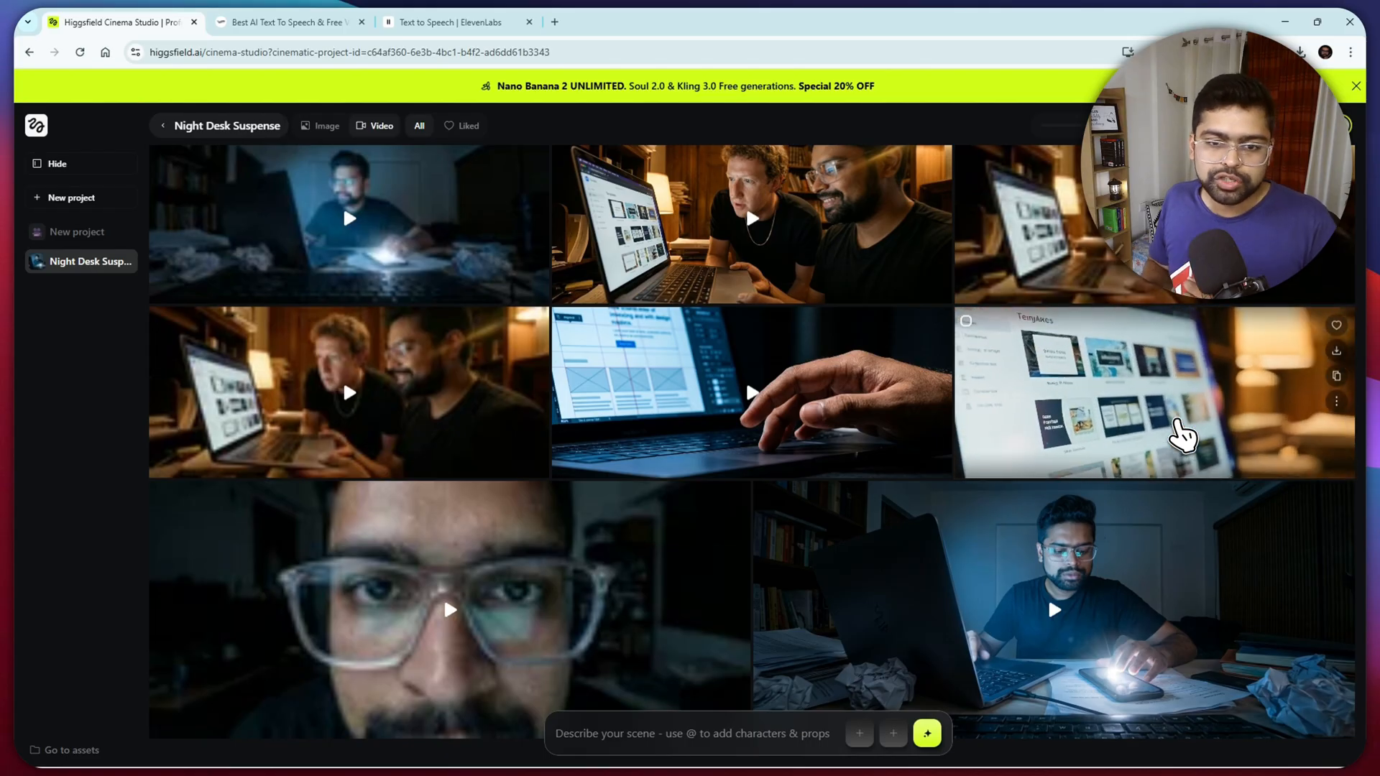
pyautogui.scroll(5, 1179, 429)
pyautogui.scroll(-3, 1182, 435)
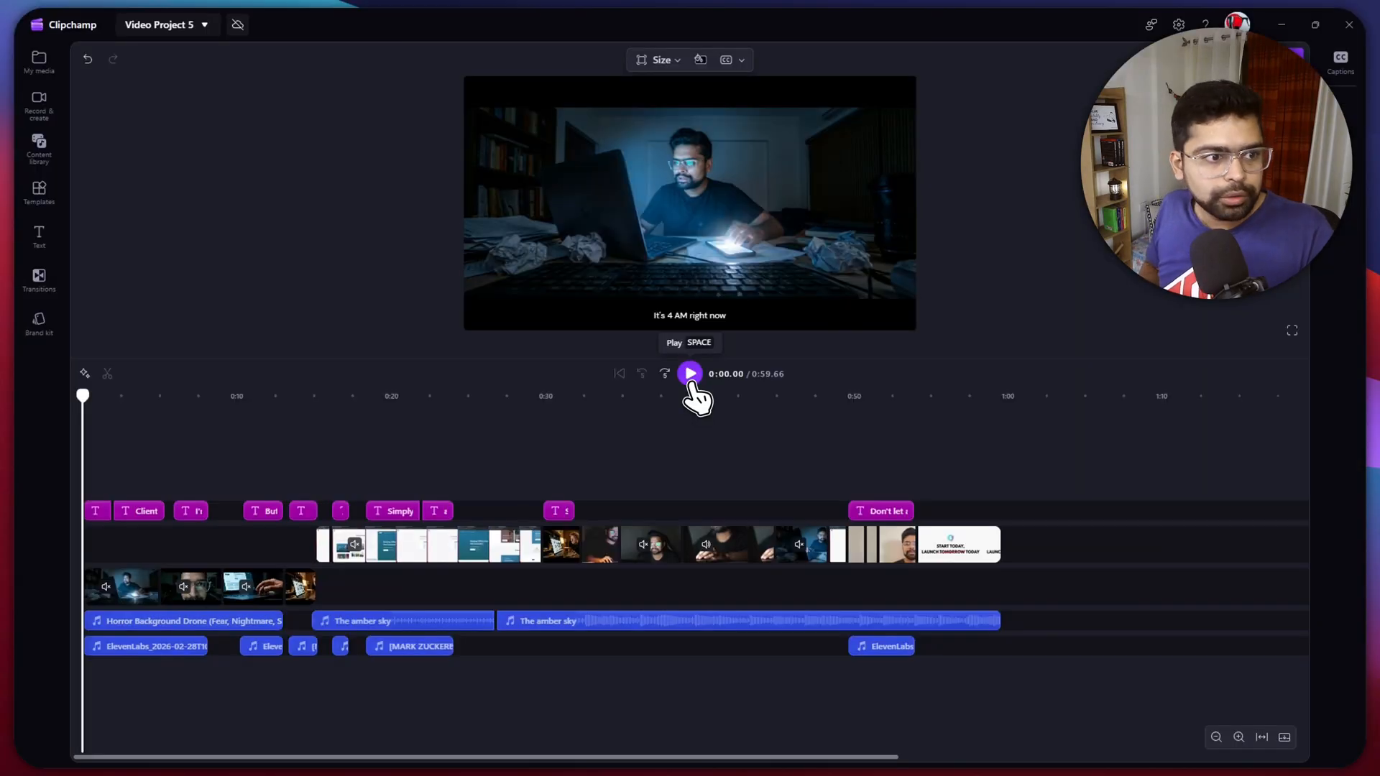
# - Switch to Clipchamp and play Video Project 5 from the start to the "But wait! I just remembered something!" shot, replaying the opening once
pyautogui.click(691, 374)
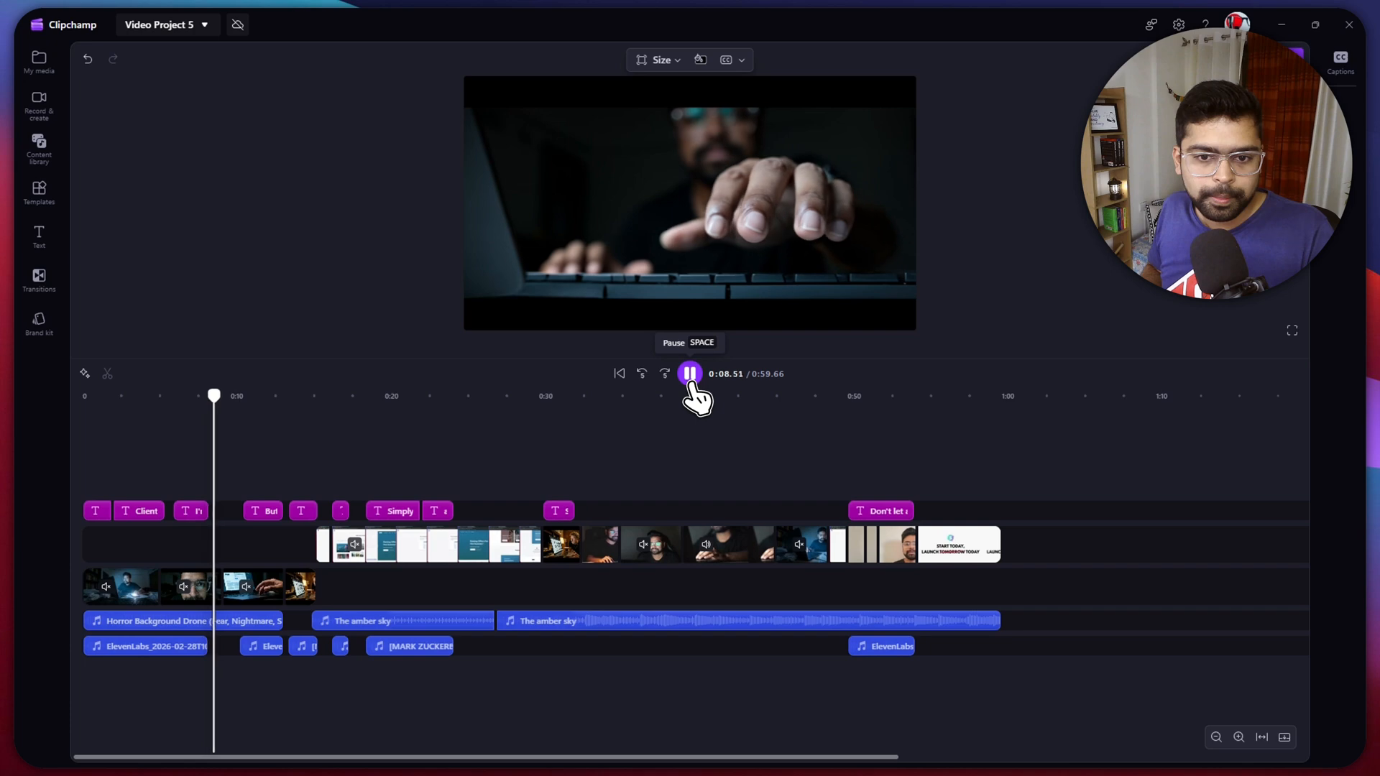
pyautogui.click(690, 373)
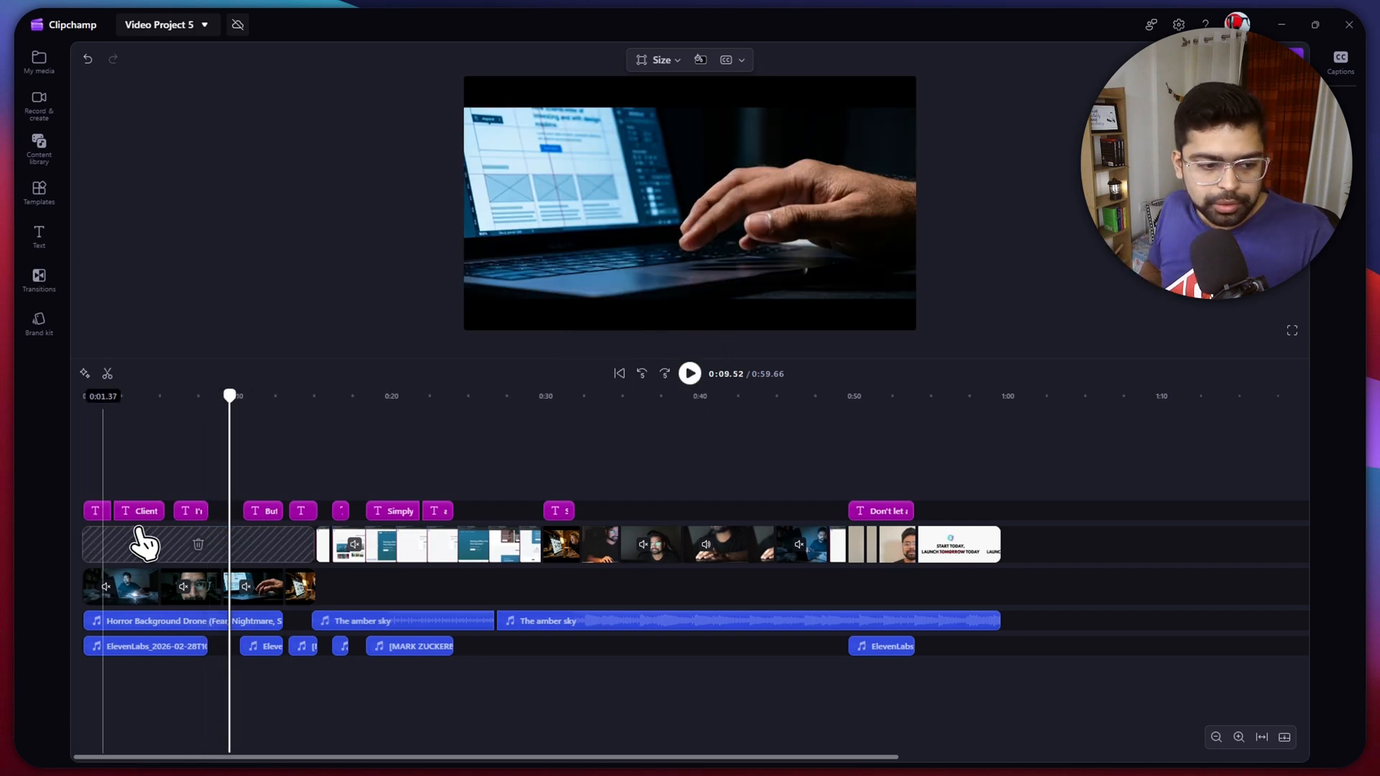
pyautogui.click(85, 539)
pyautogui.click(729, 266)
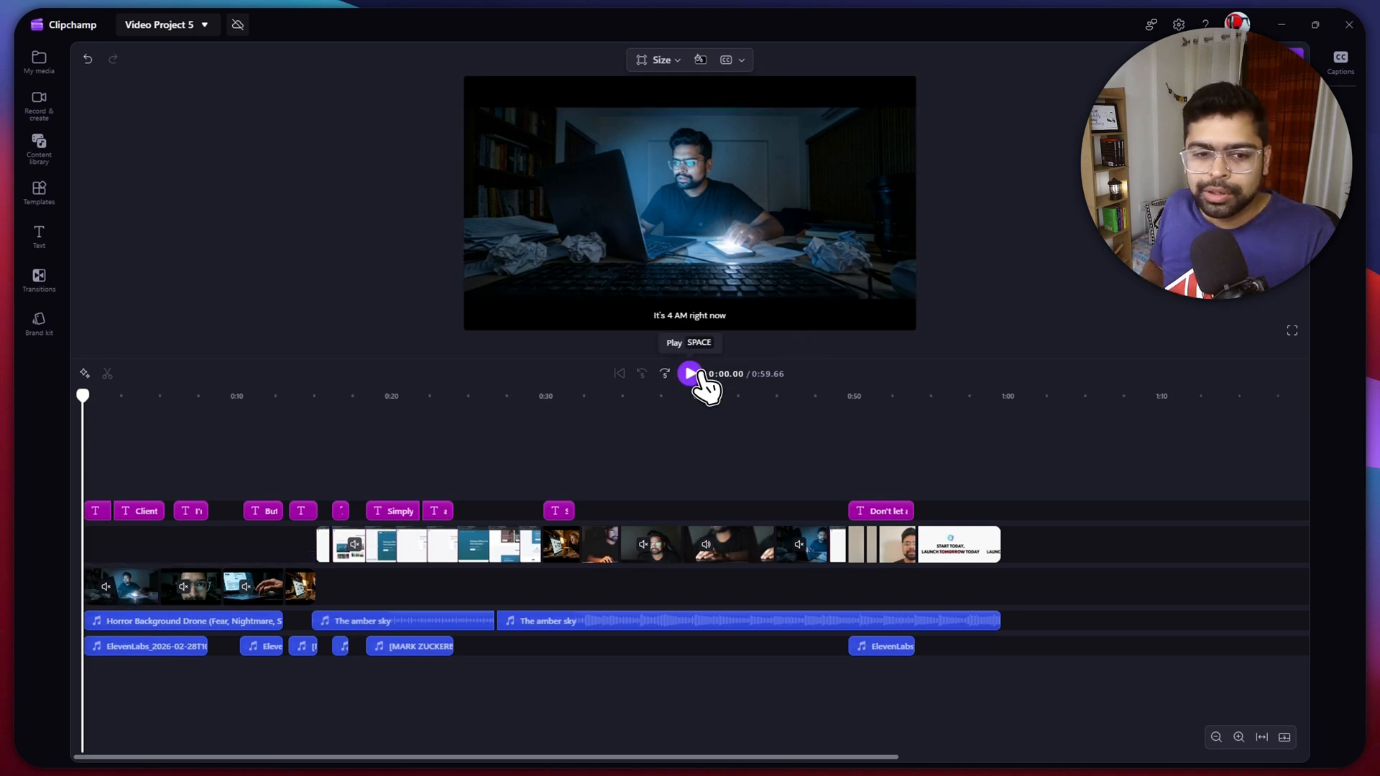
pyautogui.click(699, 374)
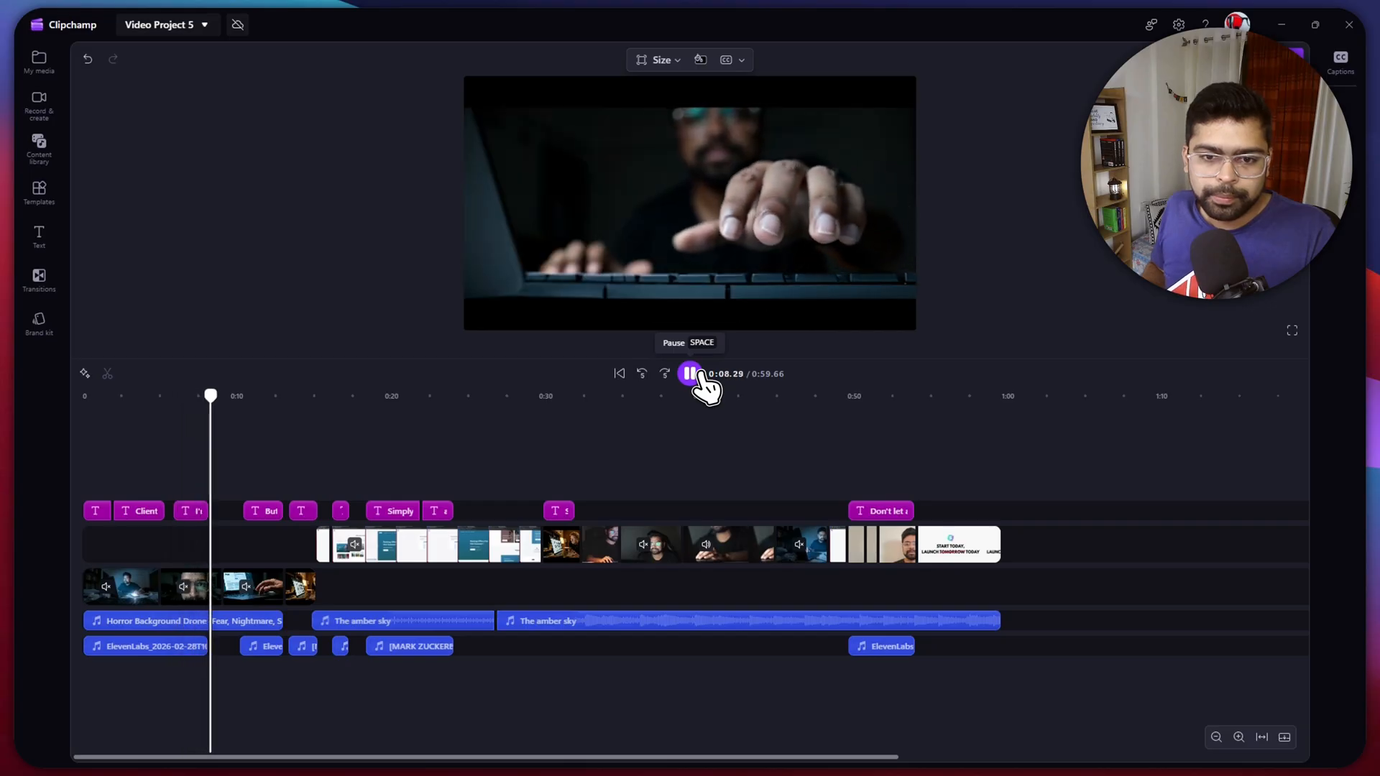
pyautogui.click(700, 374)
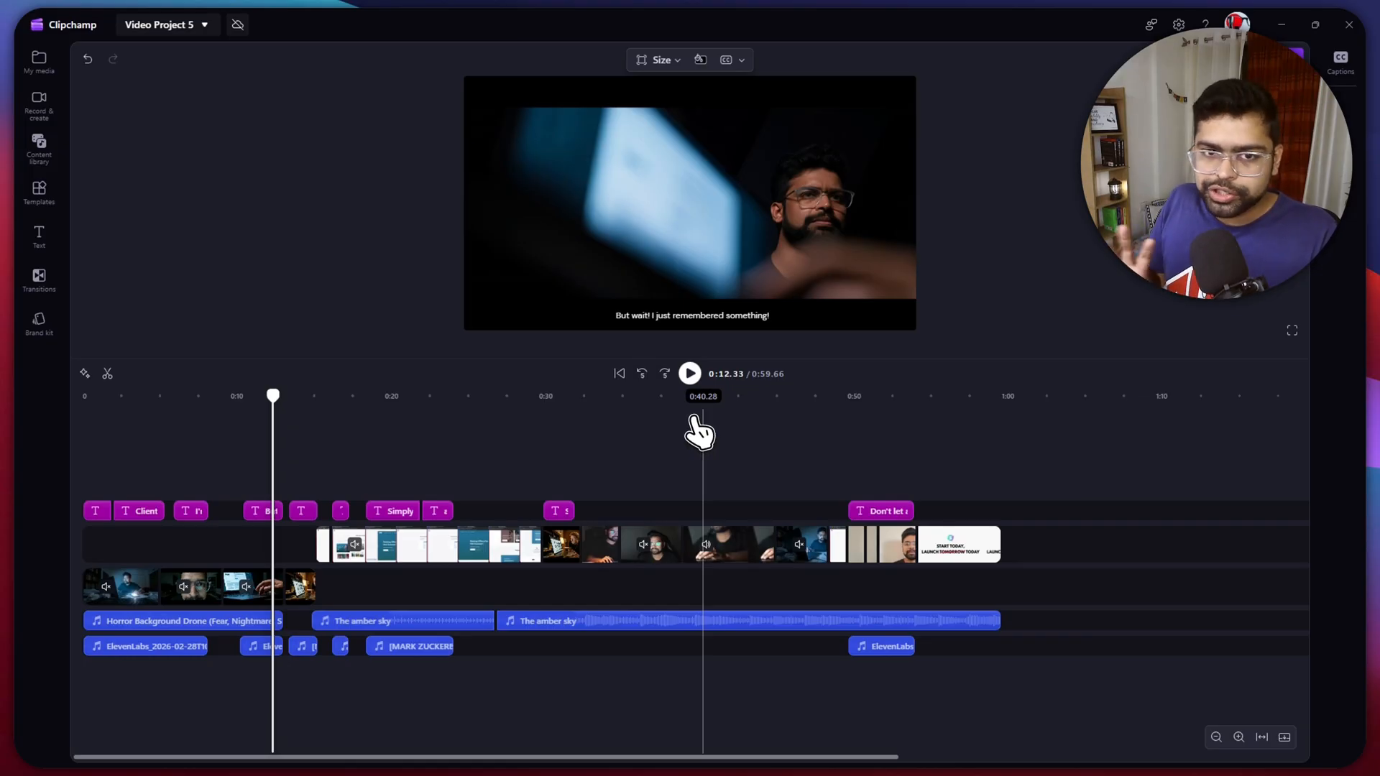
# - Replay the edit from the "But wait!" shot through "Use Starter Templates!" up to the website builder screen recording
pyautogui.click(690, 373)
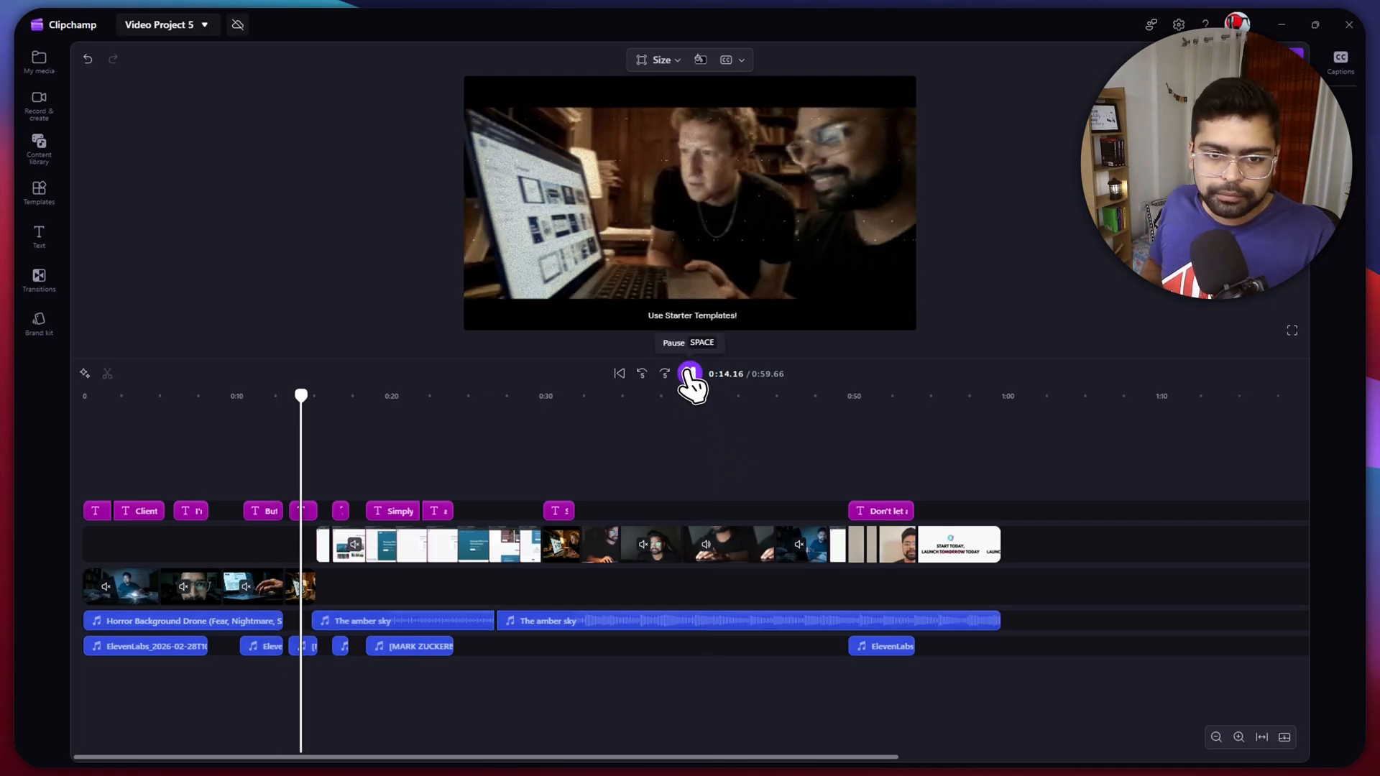
pyautogui.click(689, 373)
pyautogui.click(281, 481)
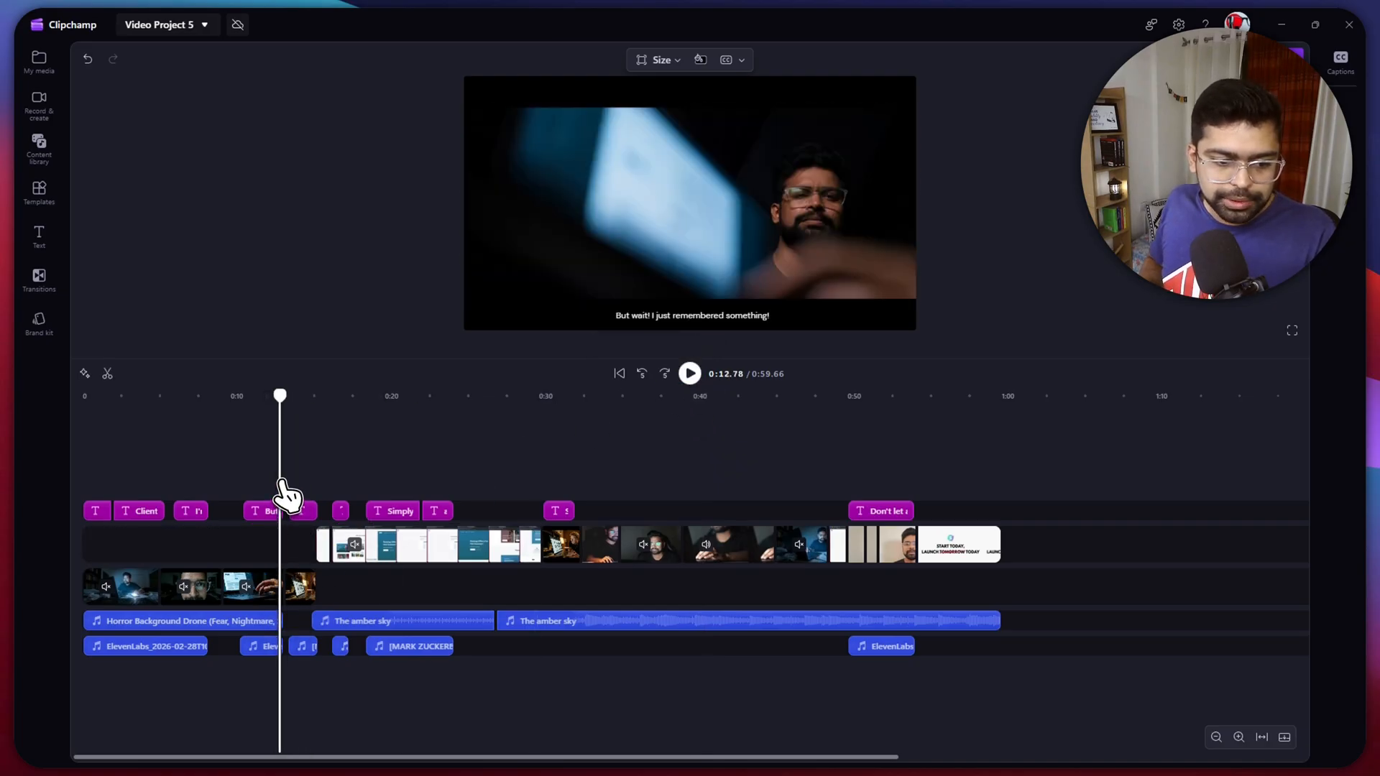
pyautogui.click(826, 296)
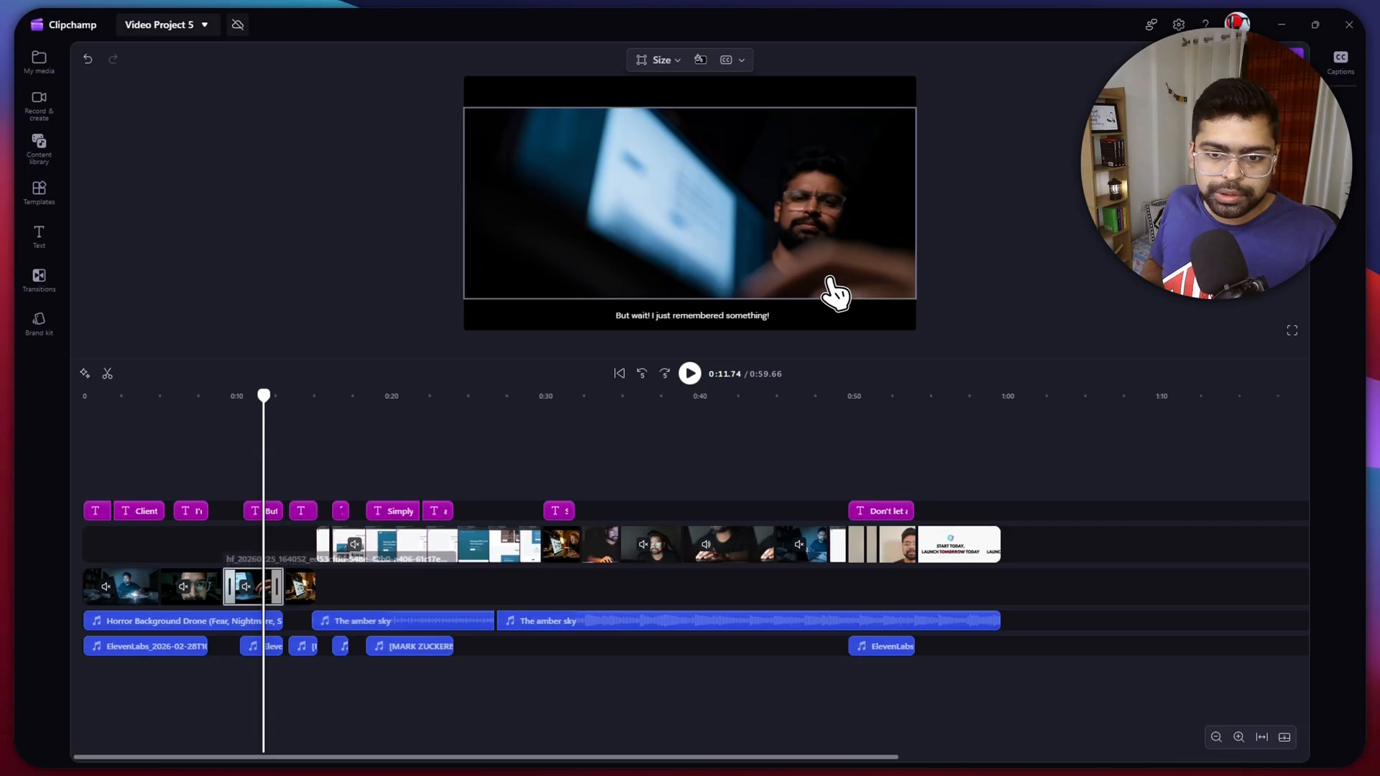
pyautogui.click(1009, 242)
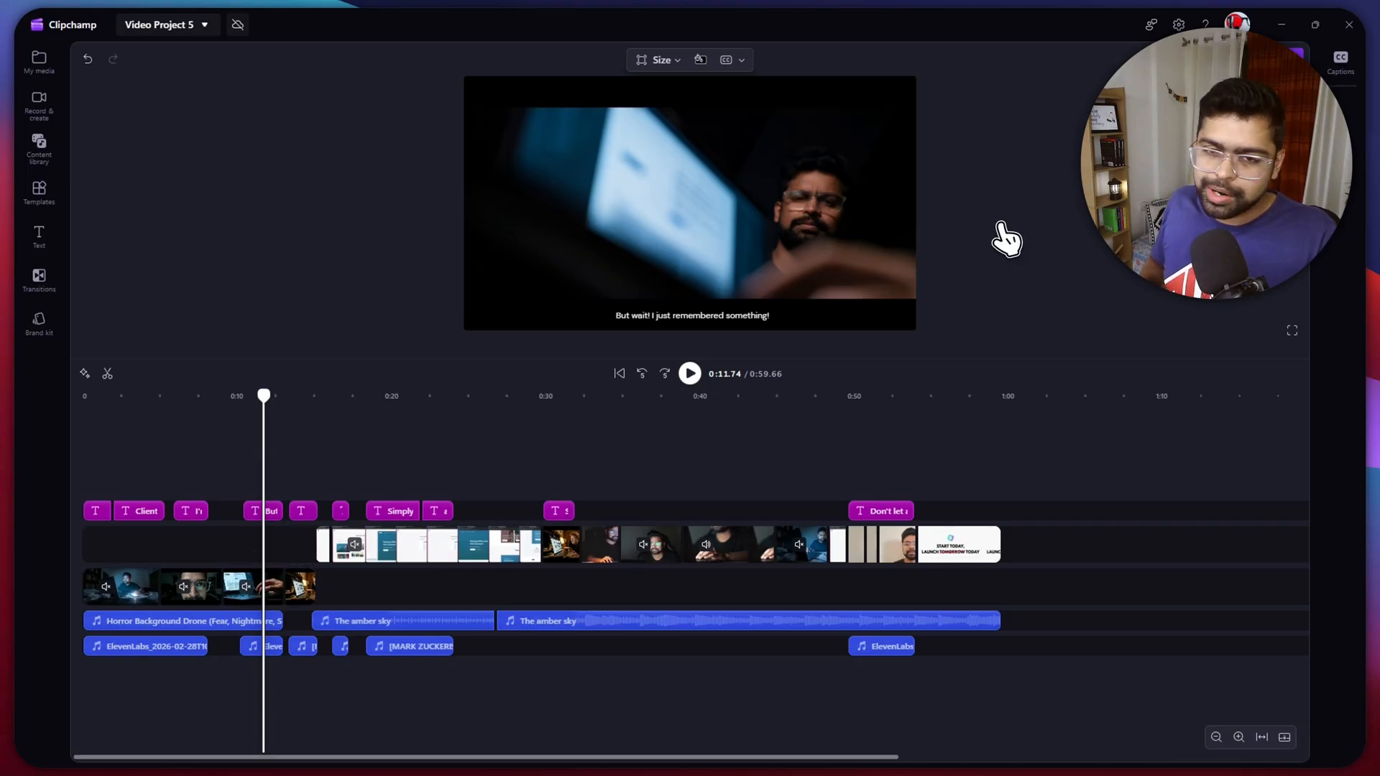
pyautogui.press('space')
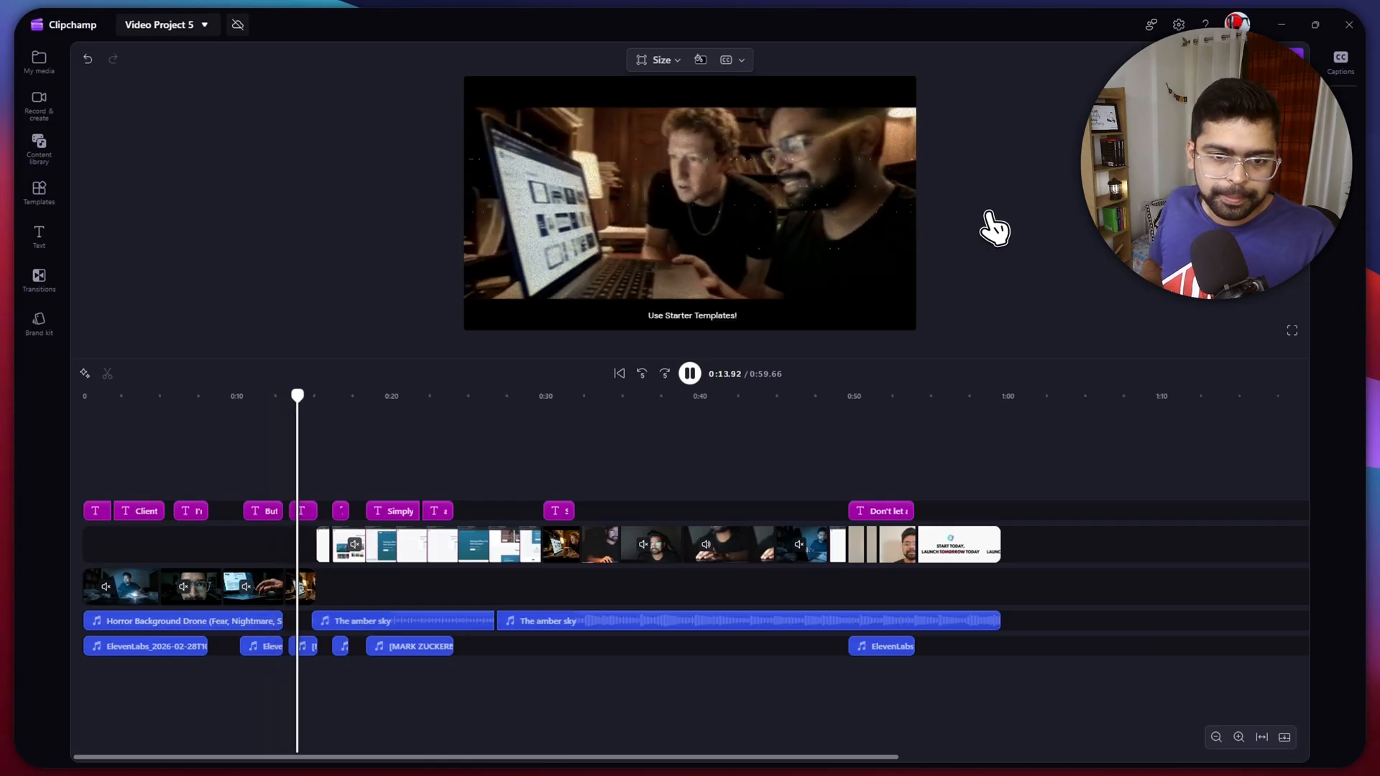
pyautogui.click(842, 159)
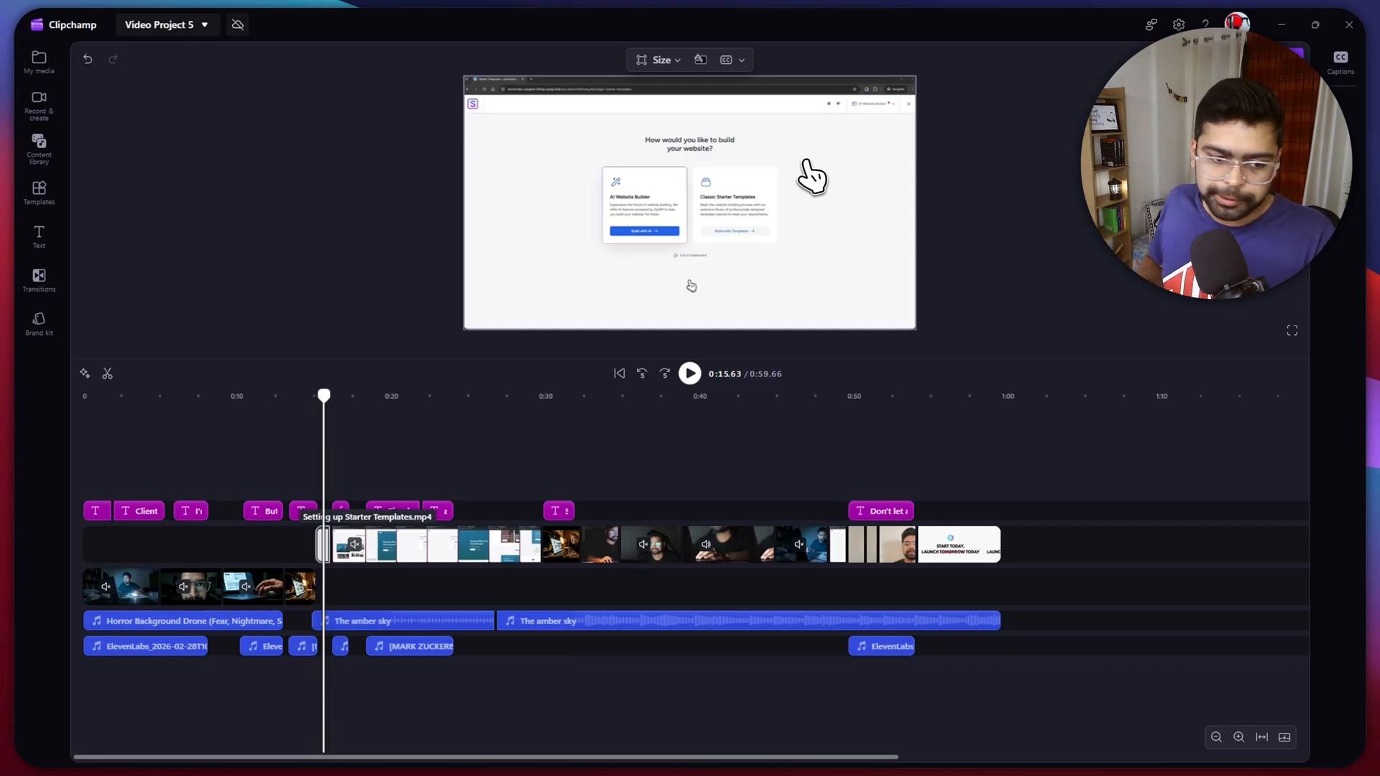
# - Play from the "Use Starter Templates!" shot through the Starter Templates setup recording
pyautogui.click(289, 468)
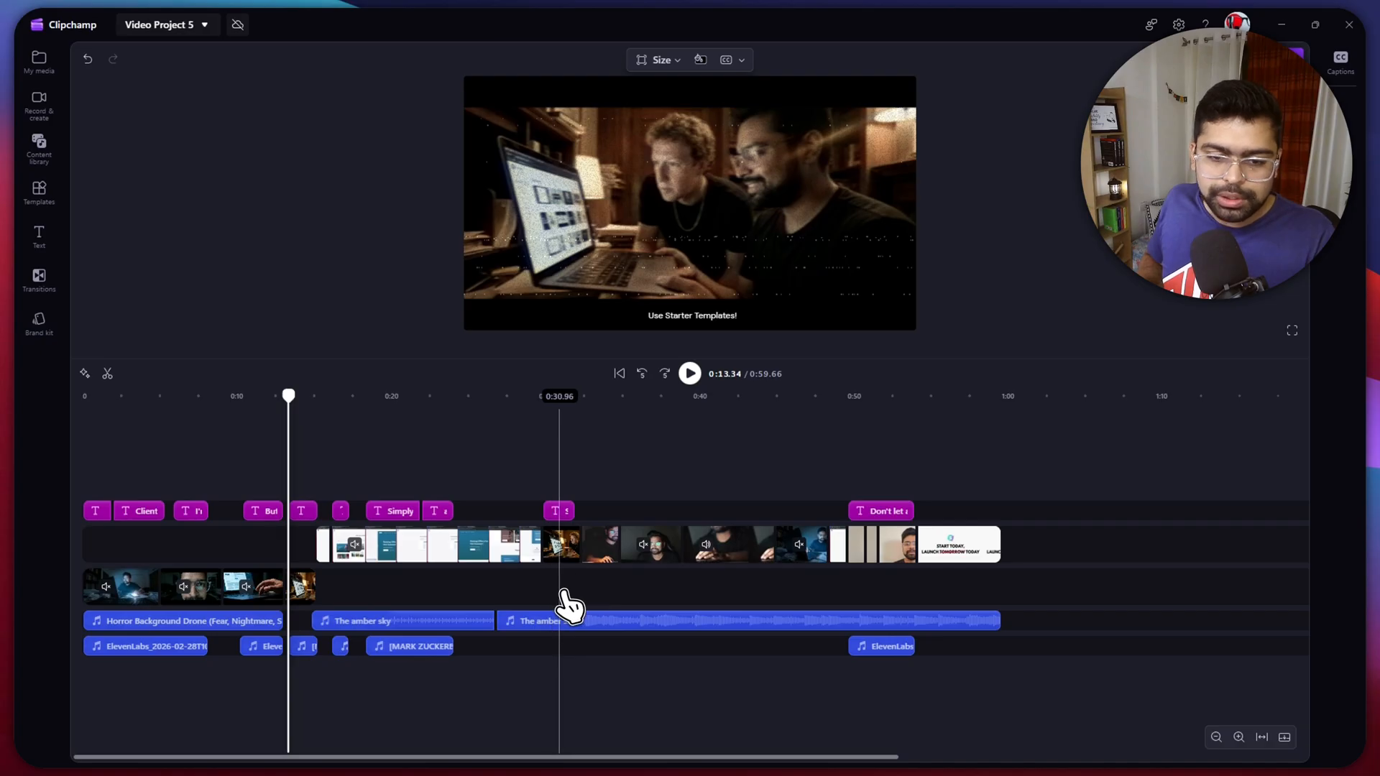
pyautogui.press('space')
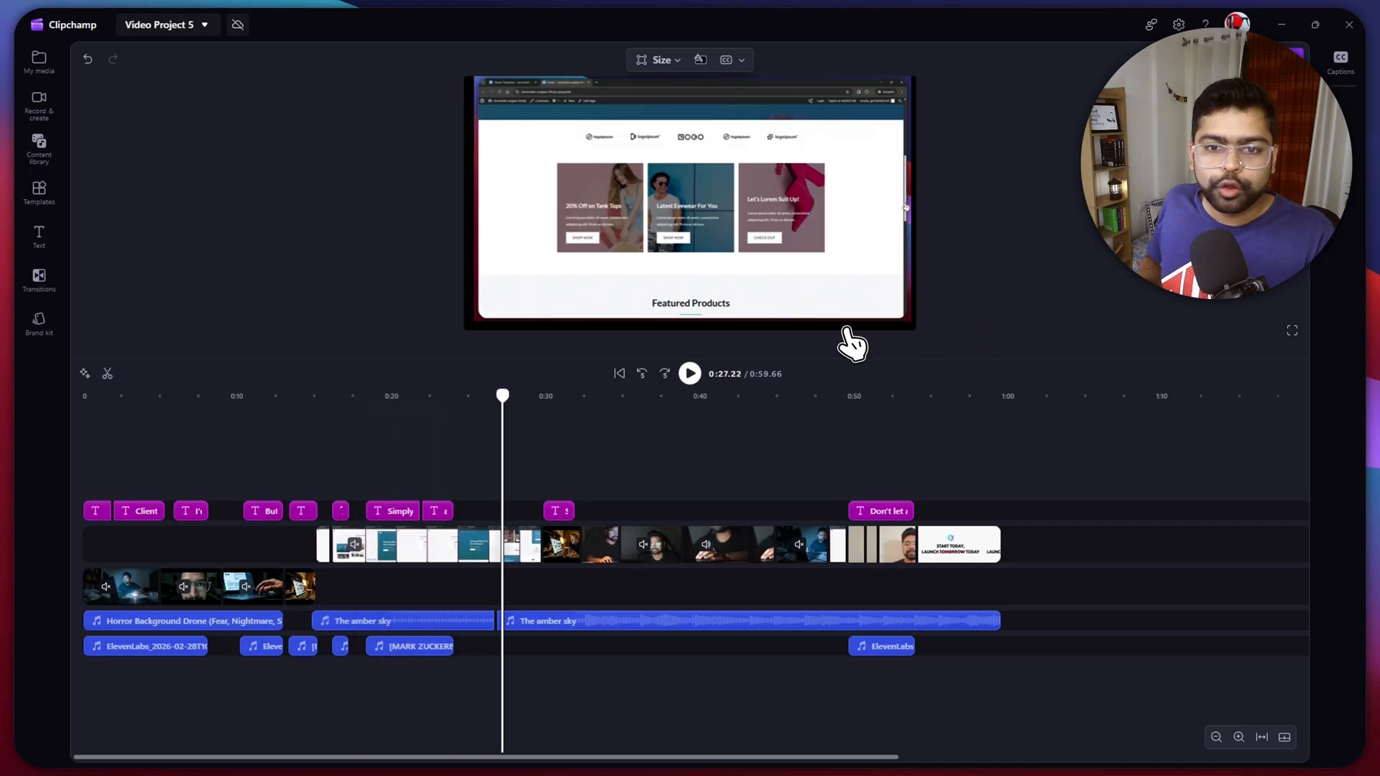
pyautogui.click(656, 309)
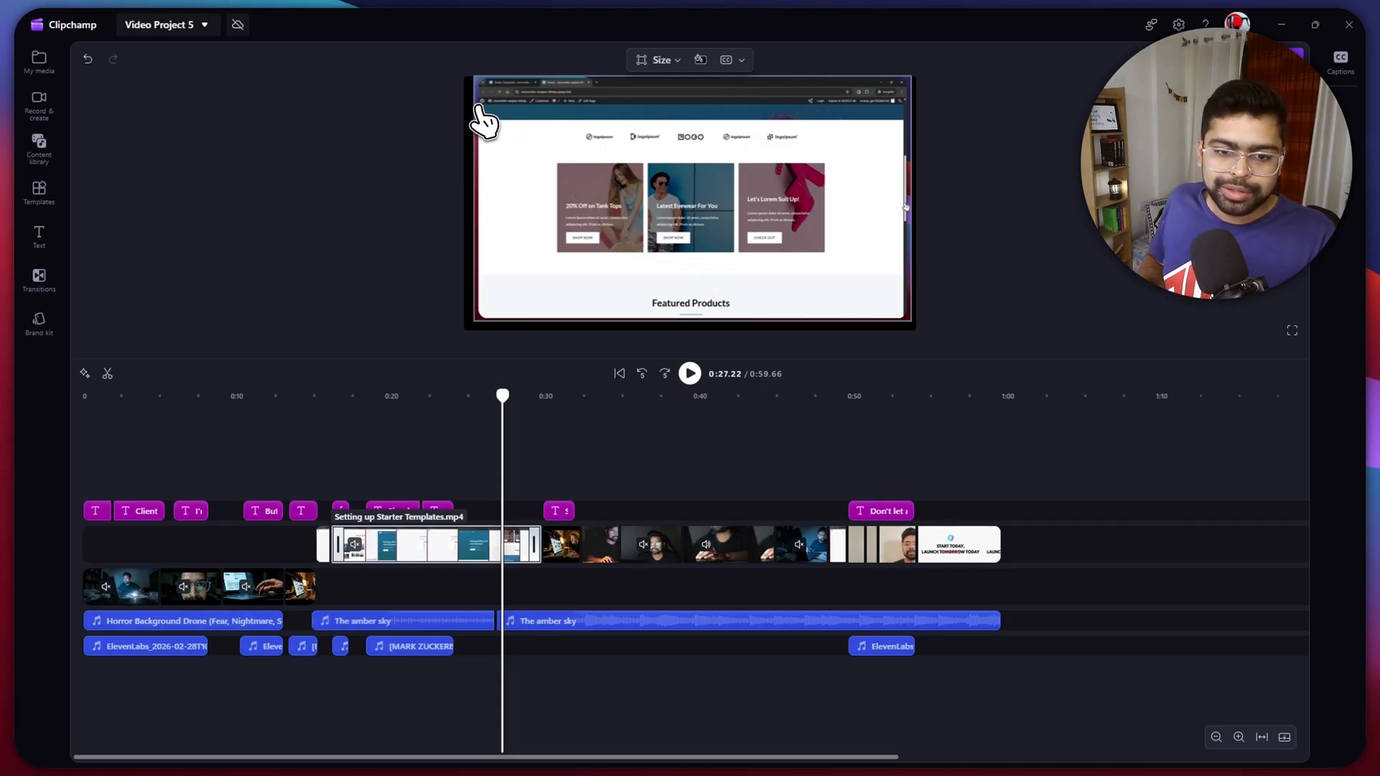
pyautogui.click(554, 334)
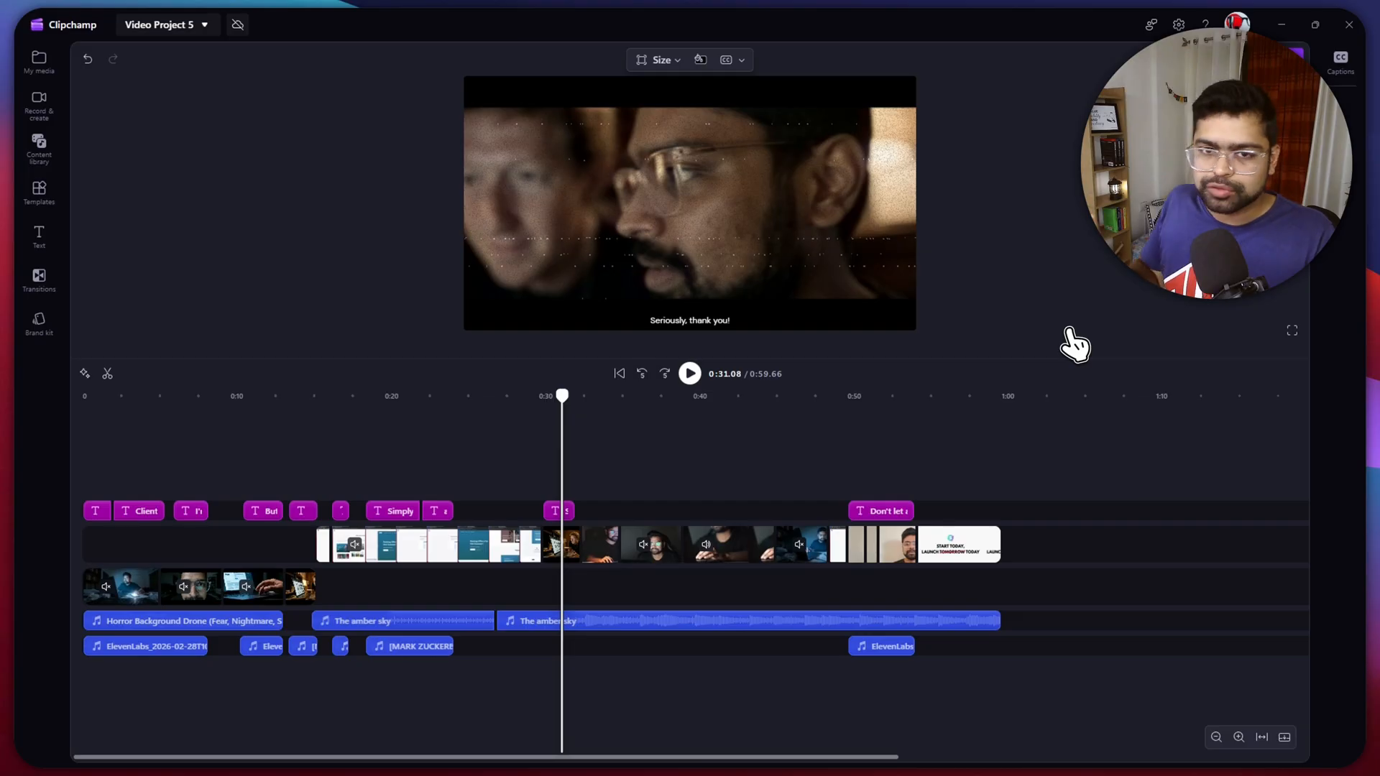
# - Play the "Seriously, thank you!" scene and the laptop shot that follows it
pyautogui.press('space')
pyautogui.press('space')
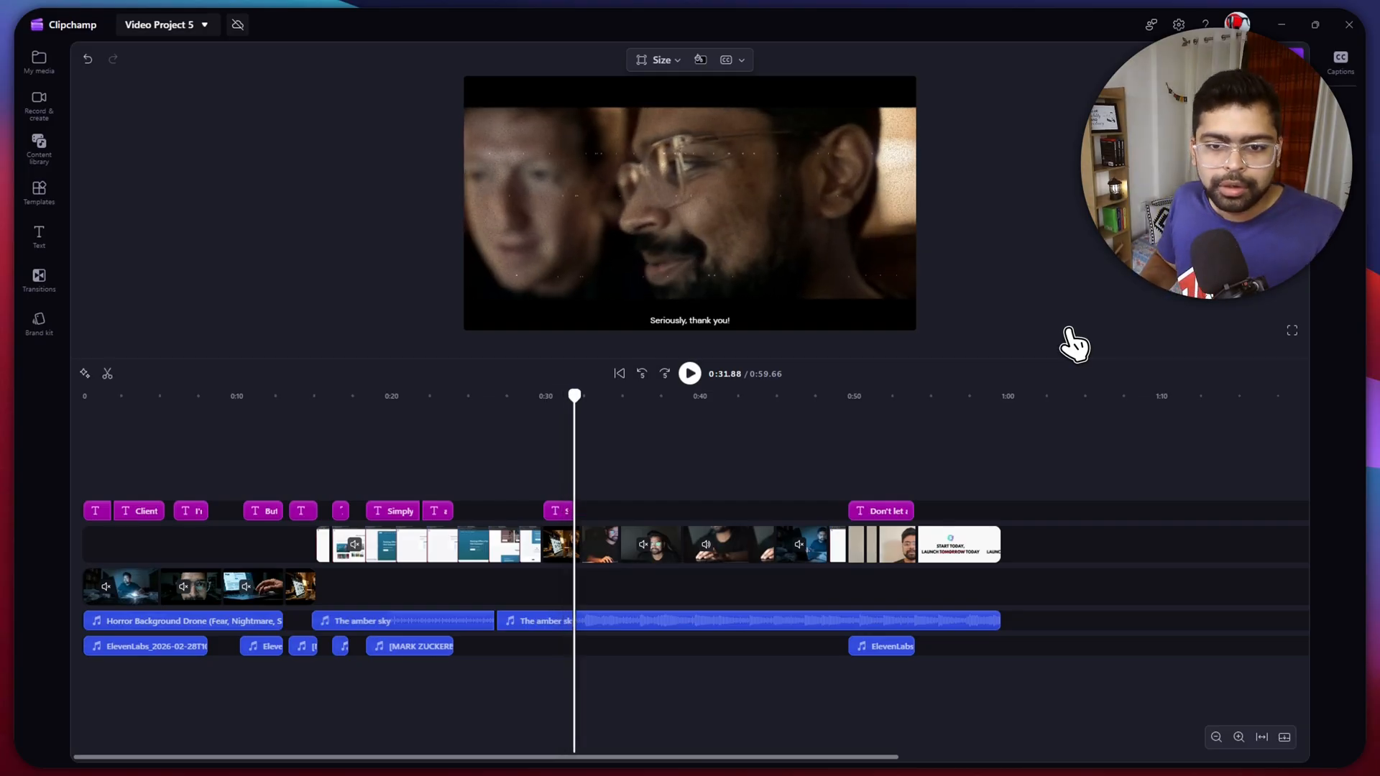
pyautogui.click(811, 215)
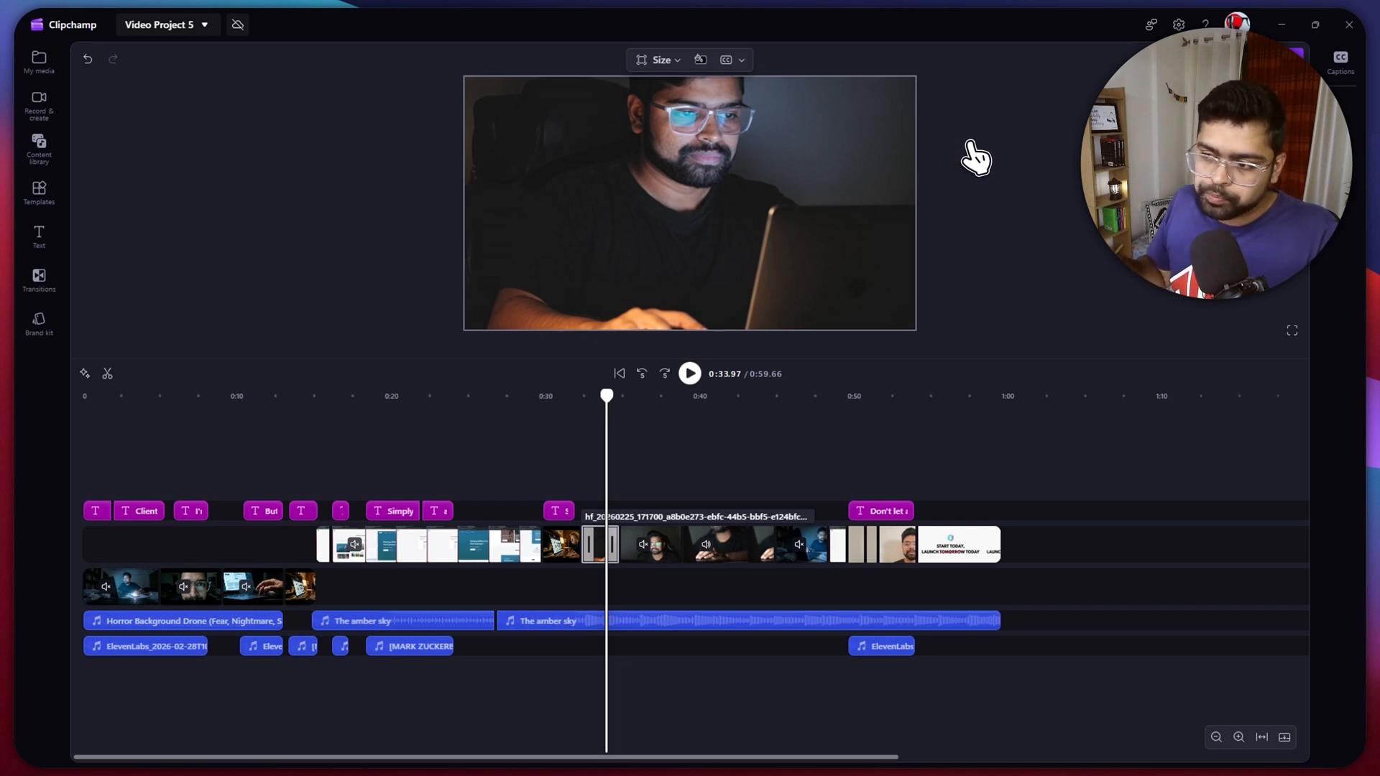
pyautogui.click(1015, 150)
# - Review the late part of the edit from the "Don't let a vanilla theme hold you back" clip through to the closing logo
pyautogui.click(861, 396)
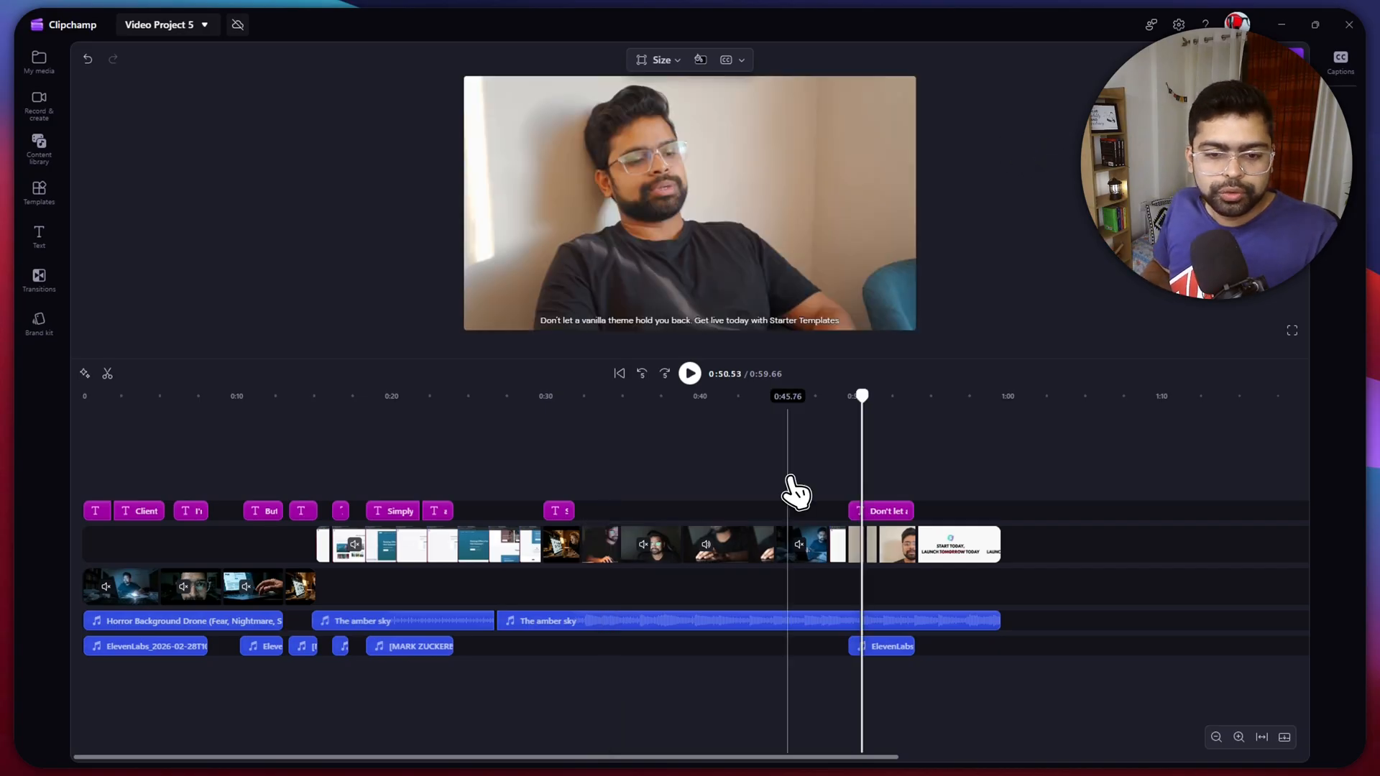
pyautogui.click(788, 488)
pyautogui.click(883, 198)
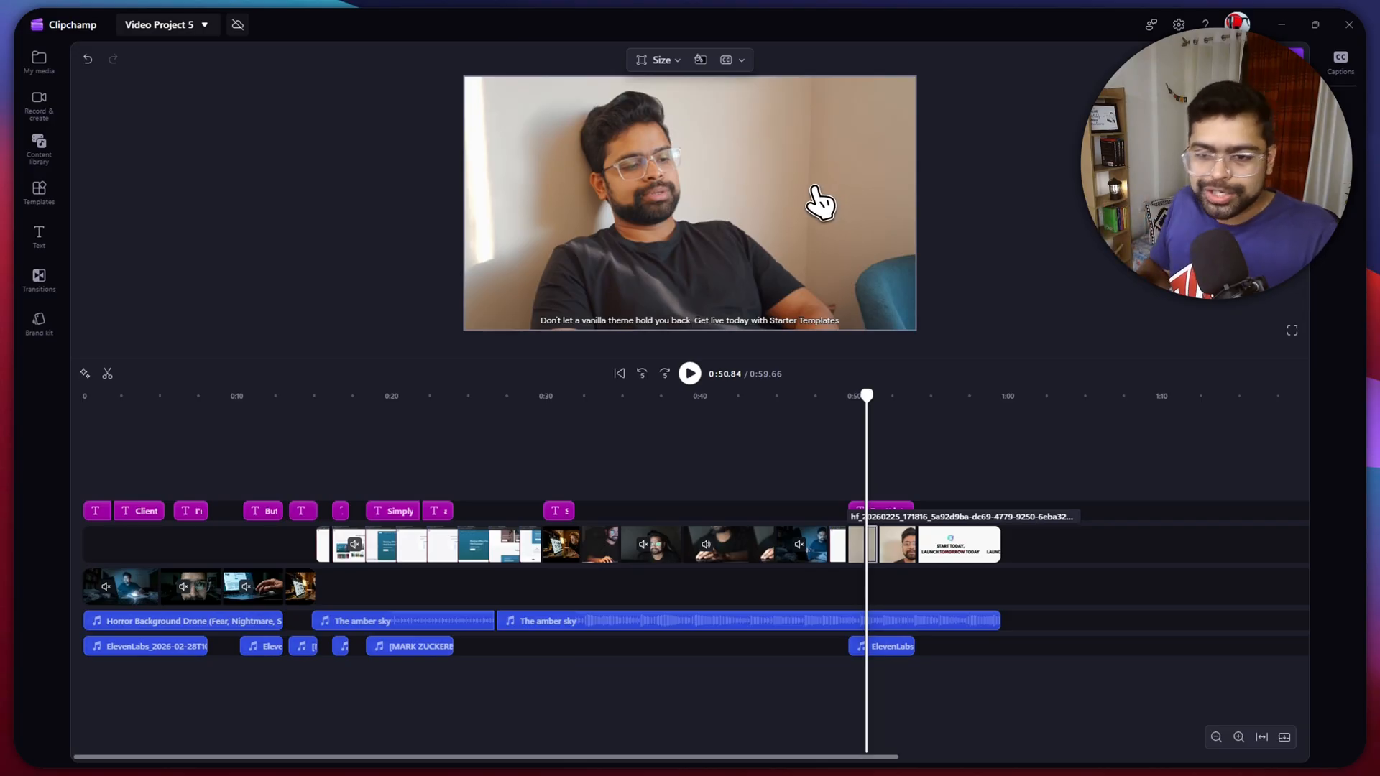
pyautogui.press('space')
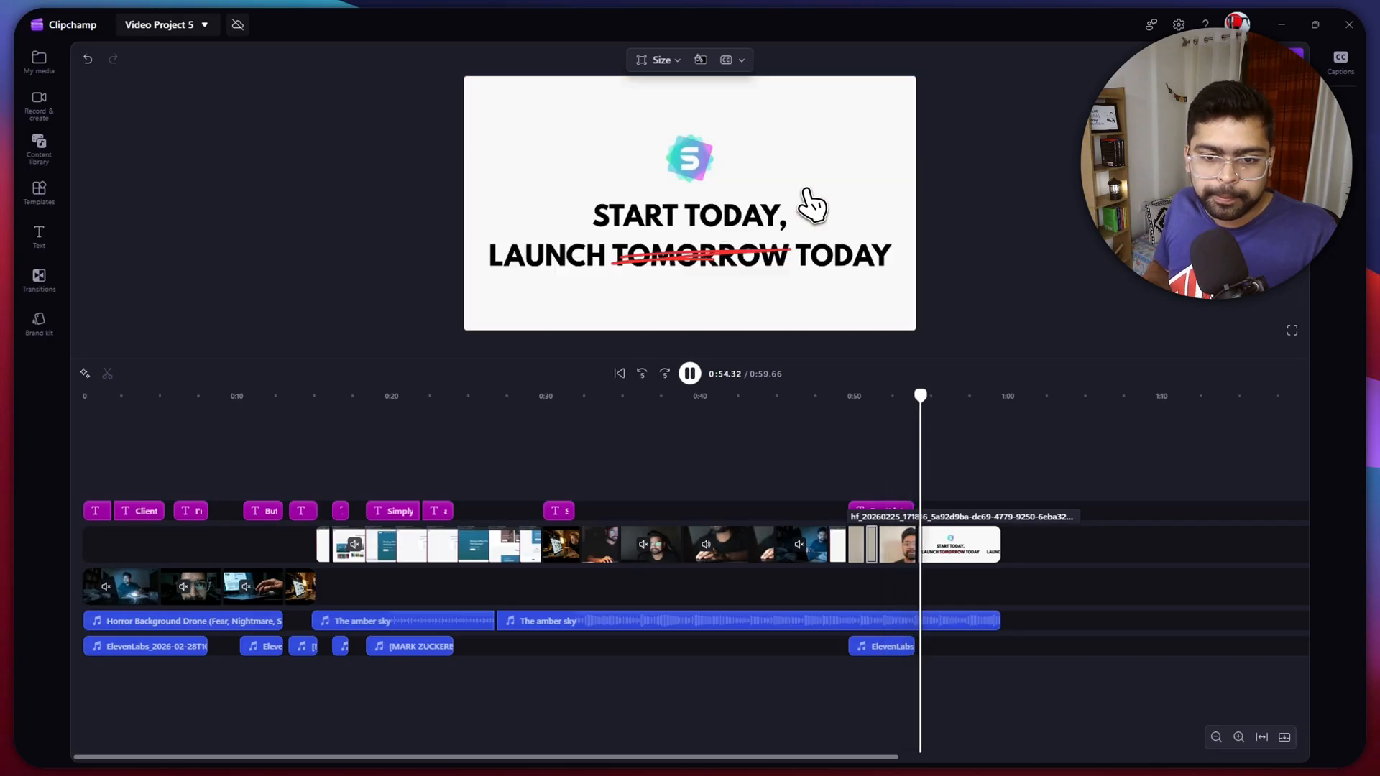
pyautogui.press('space')
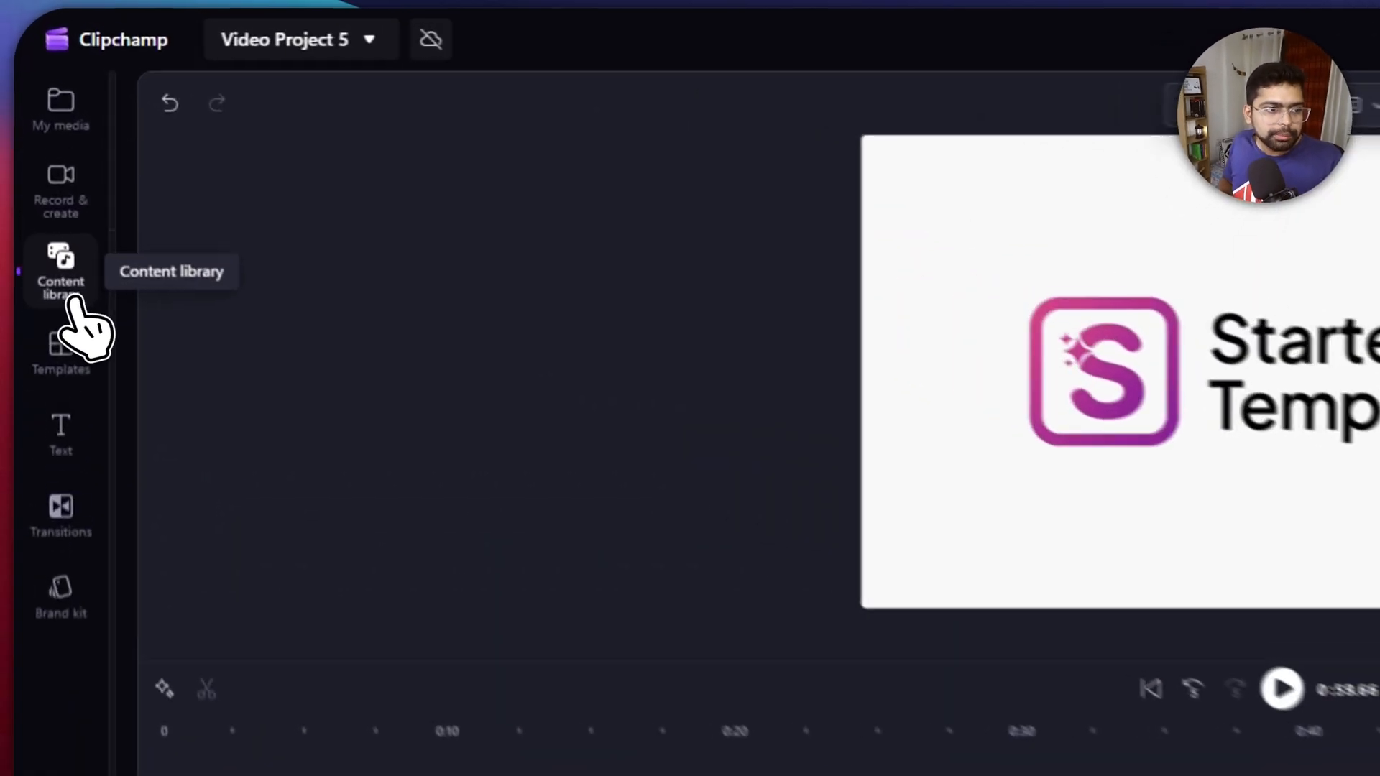
# - Check the content library for stock media, then examine the background music clips on the timeline
pyautogui.click(40, 149)
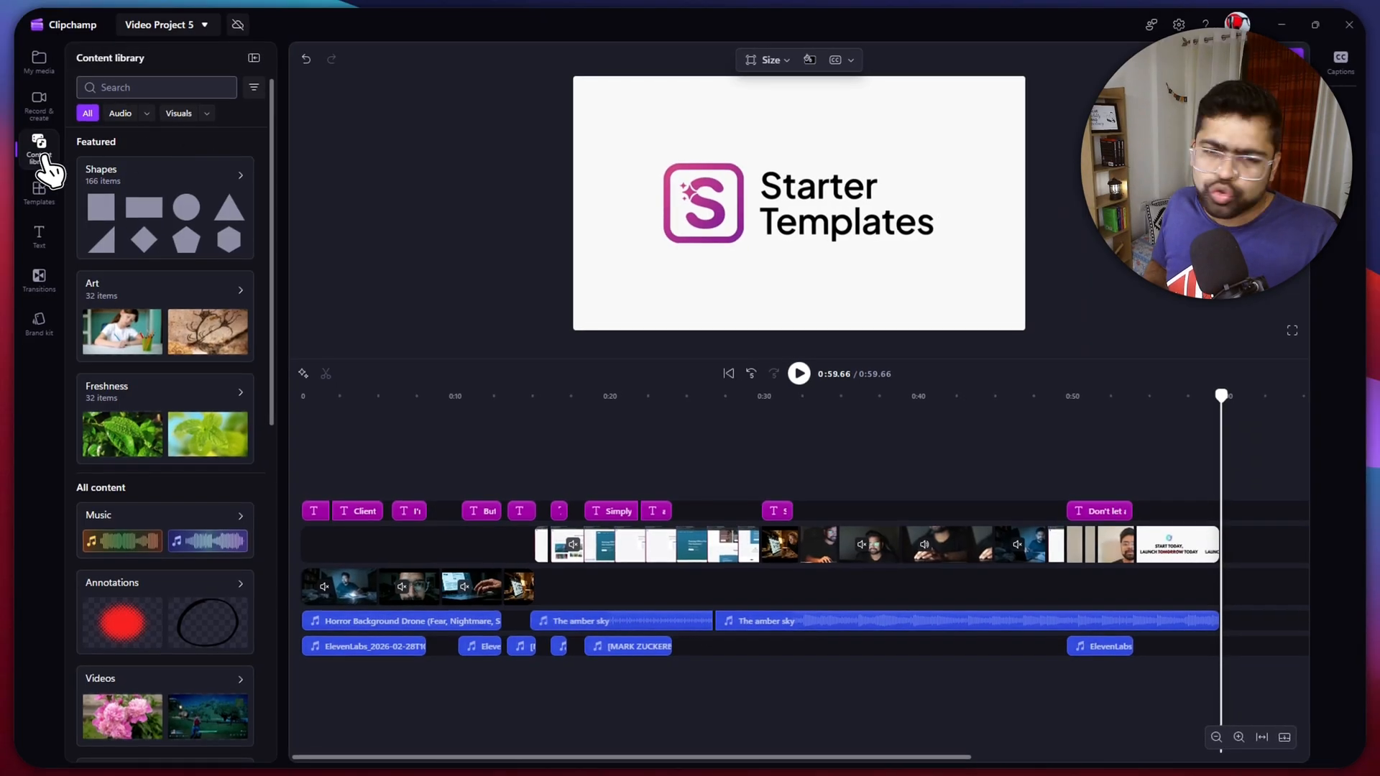
pyautogui.click(44, 167)
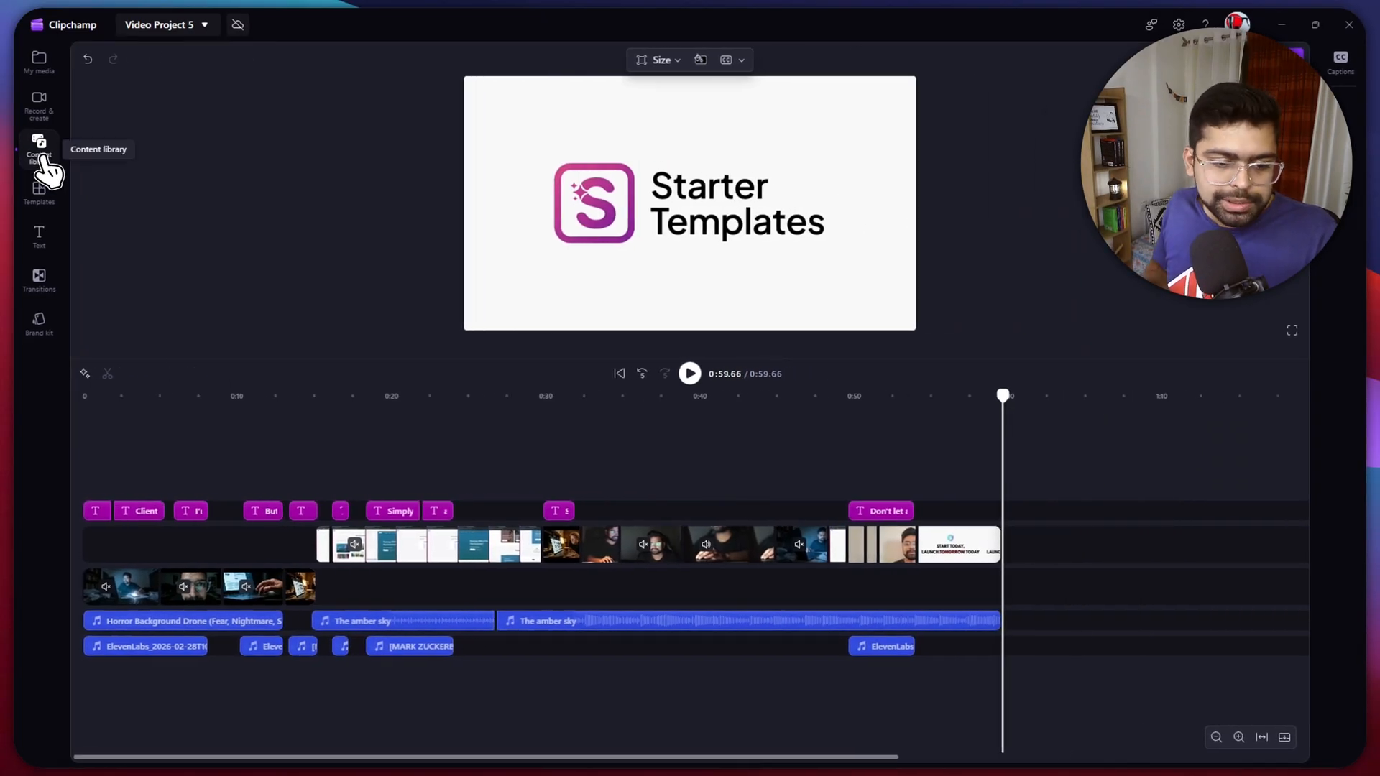
pyautogui.click(730, 623)
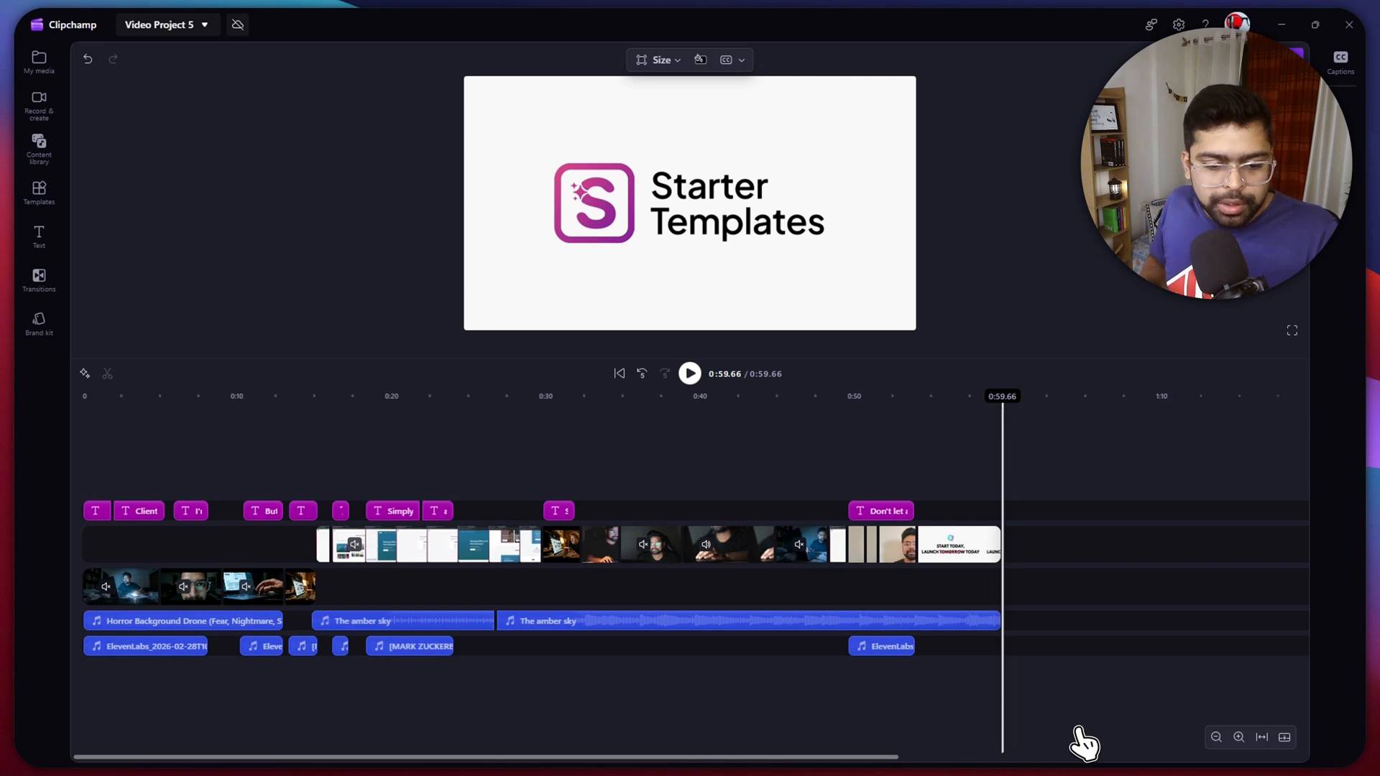
pyautogui.click(225, 622)
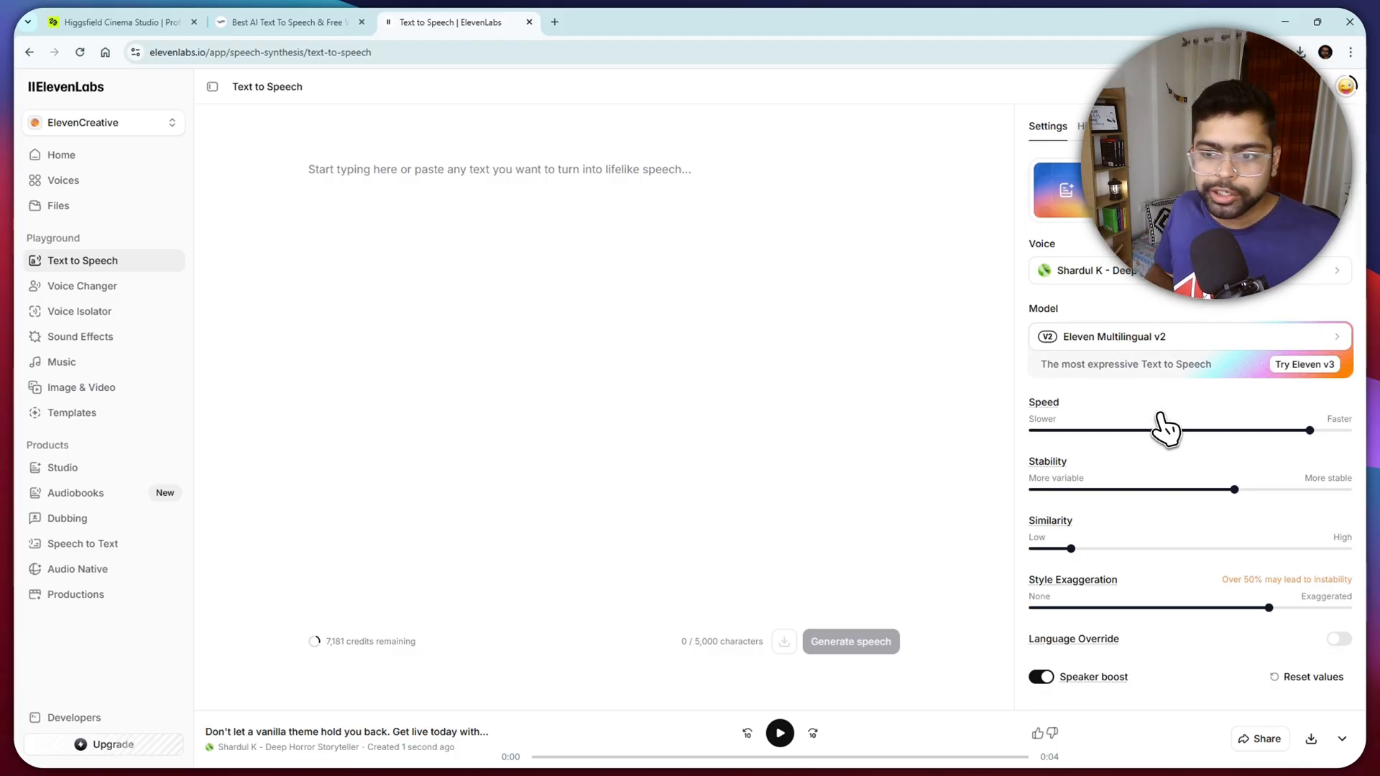
# - Browse the available voices for text to speech, check the personal voice collection, and return to the speech settings
pyautogui.click(1170, 273)
pyautogui.scroll(-5, 1149, 366)
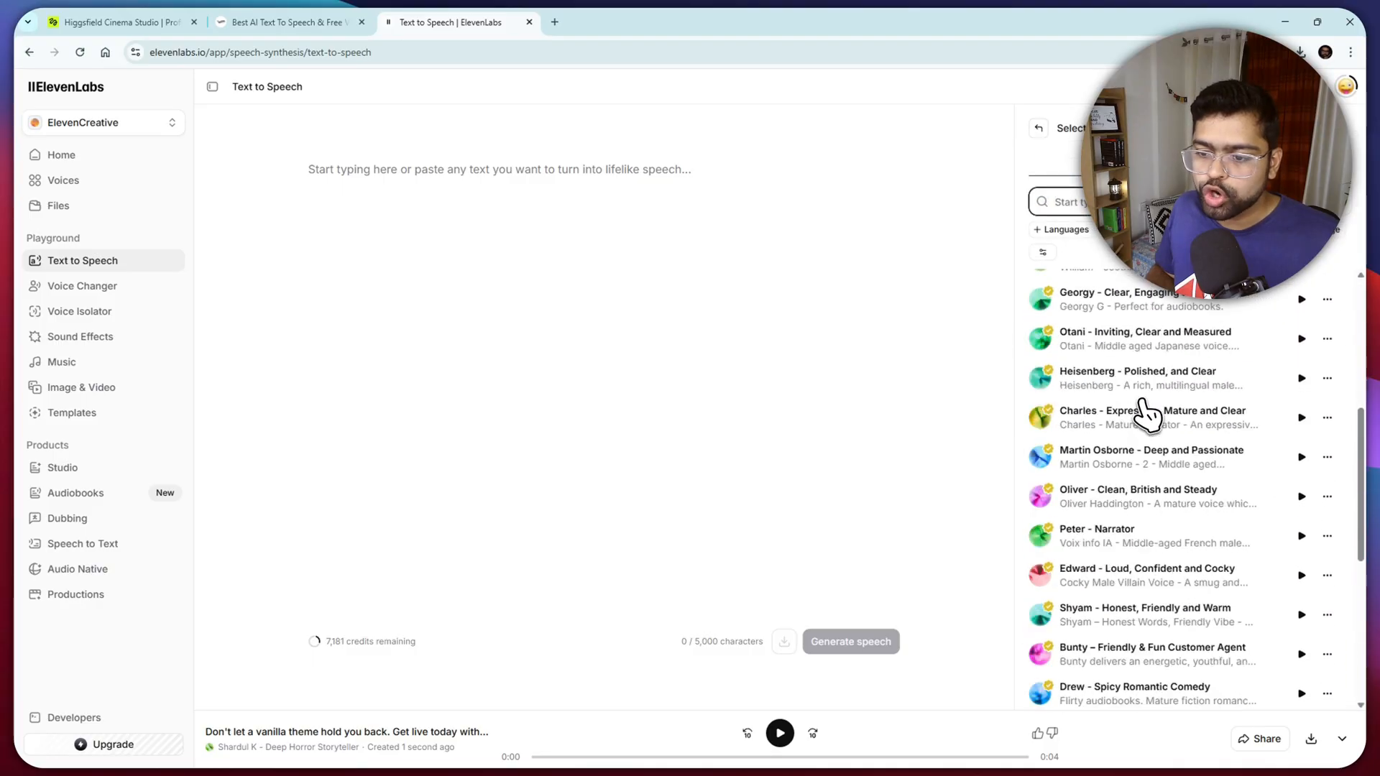
pyautogui.scroll(-4, 1143, 414)
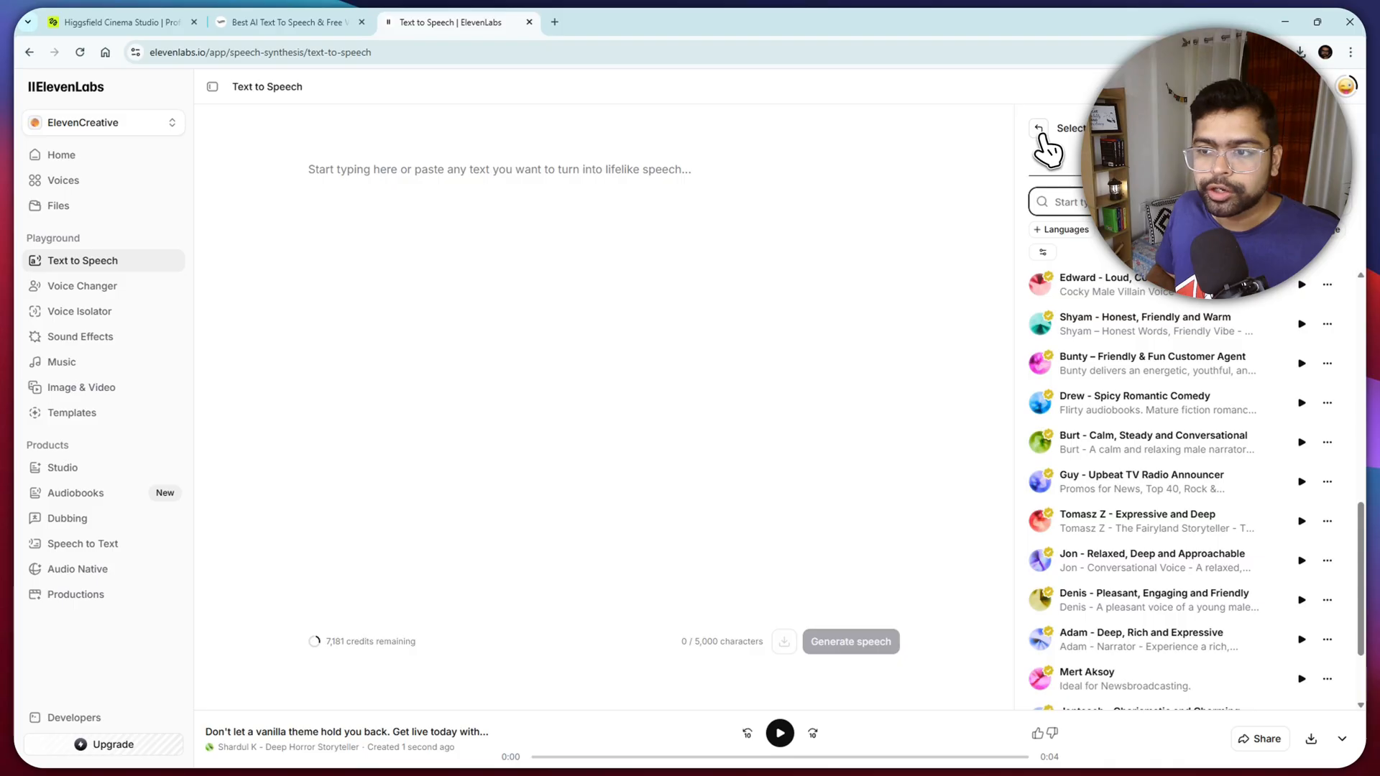
pyautogui.click(1266, 162)
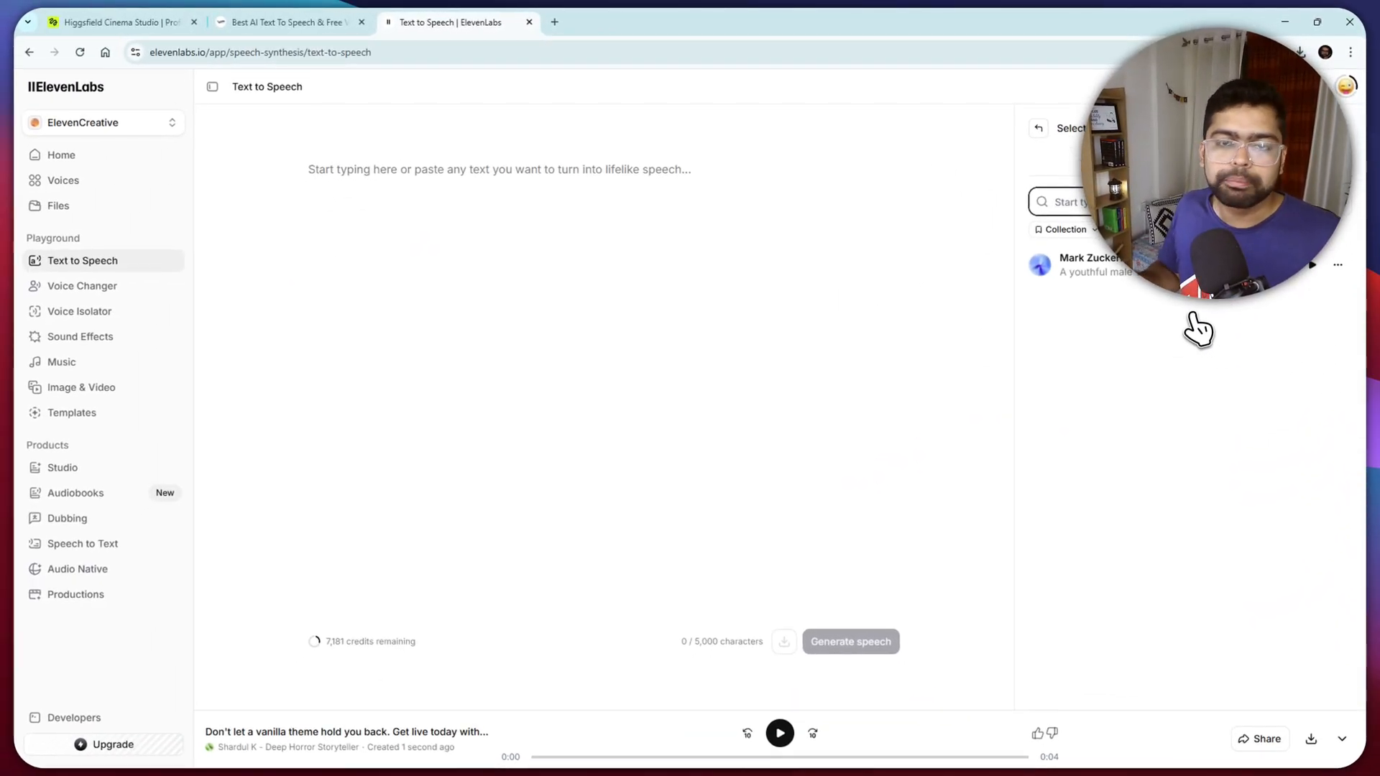
pyautogui.click(1039, 128)
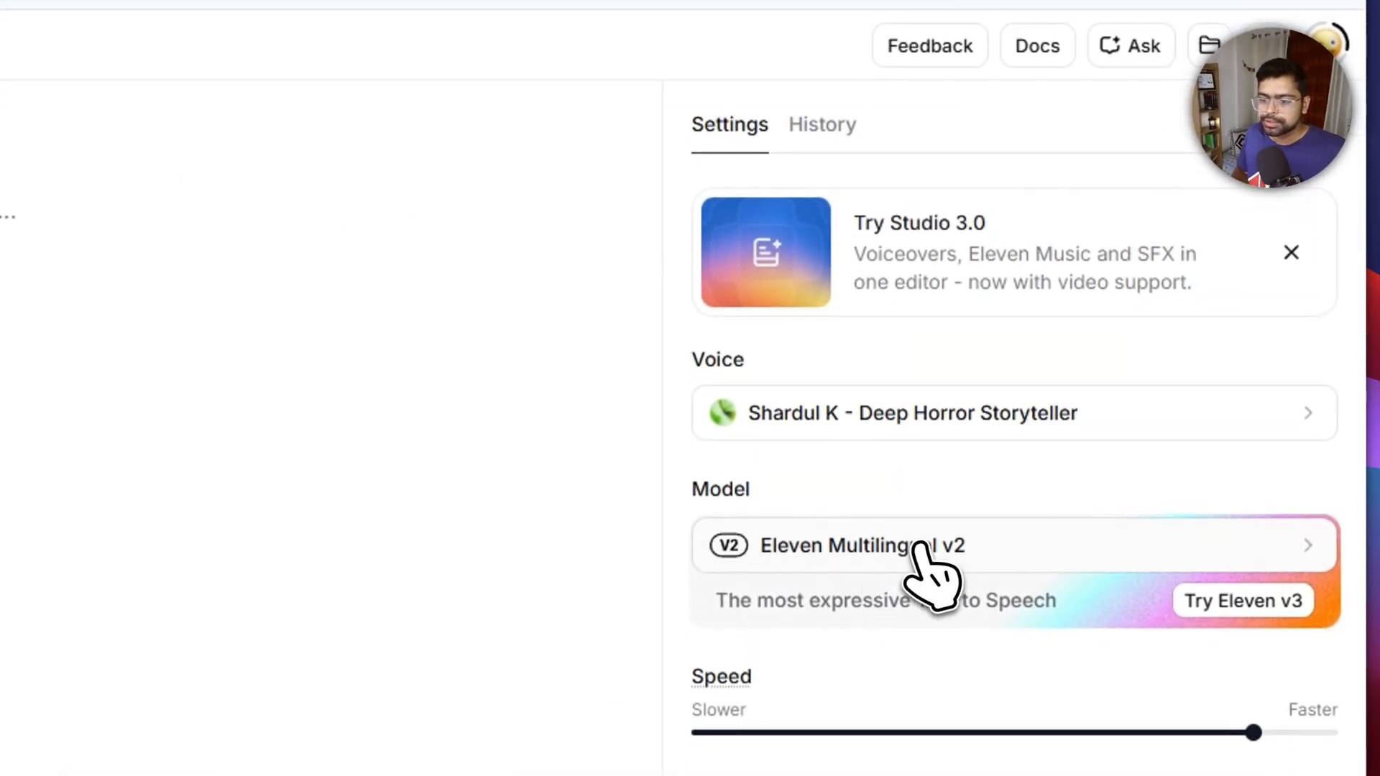
# - Check the speech model choices and the account menu, leaving Eleven Multilingual v2 selected
pyautogui.click(920, 581)
pyautogui.click(710, 158)
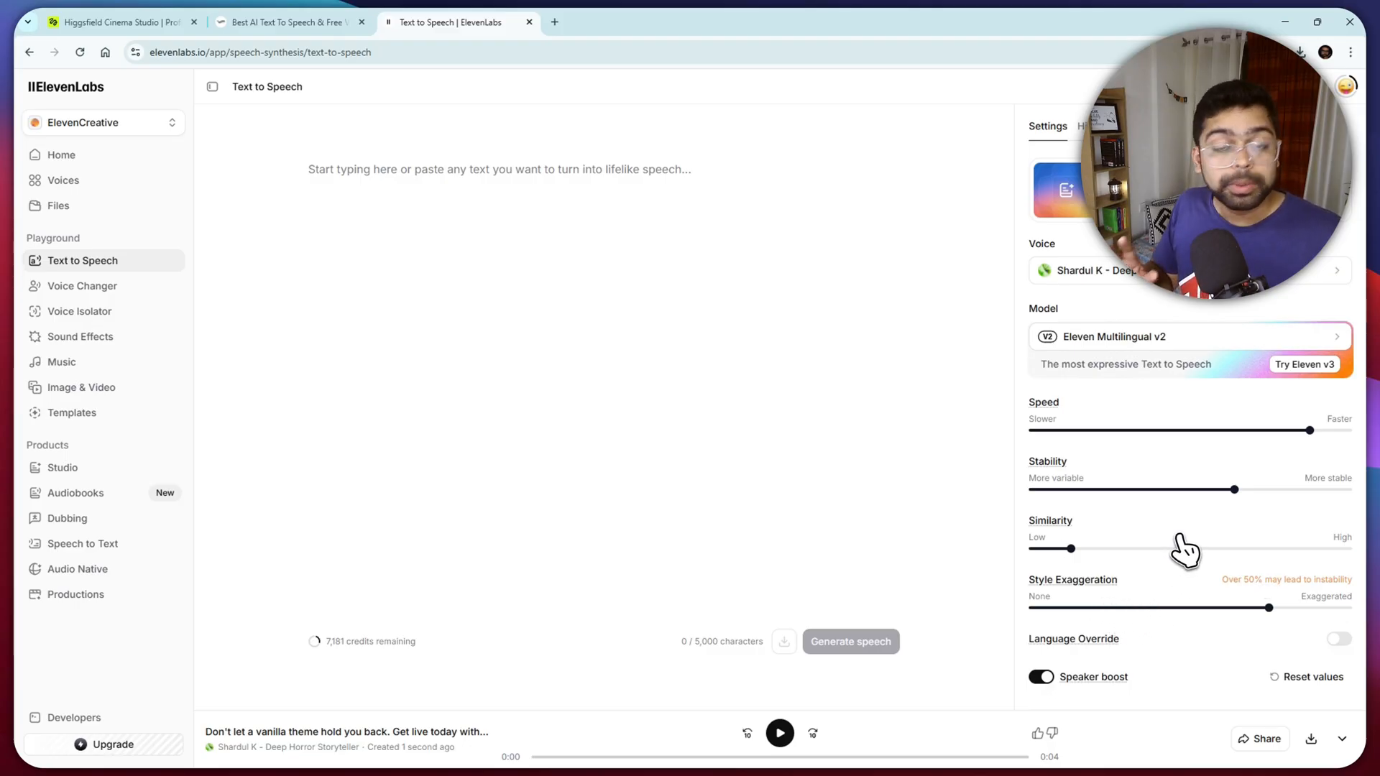
pyautogui.click(1345, 87)
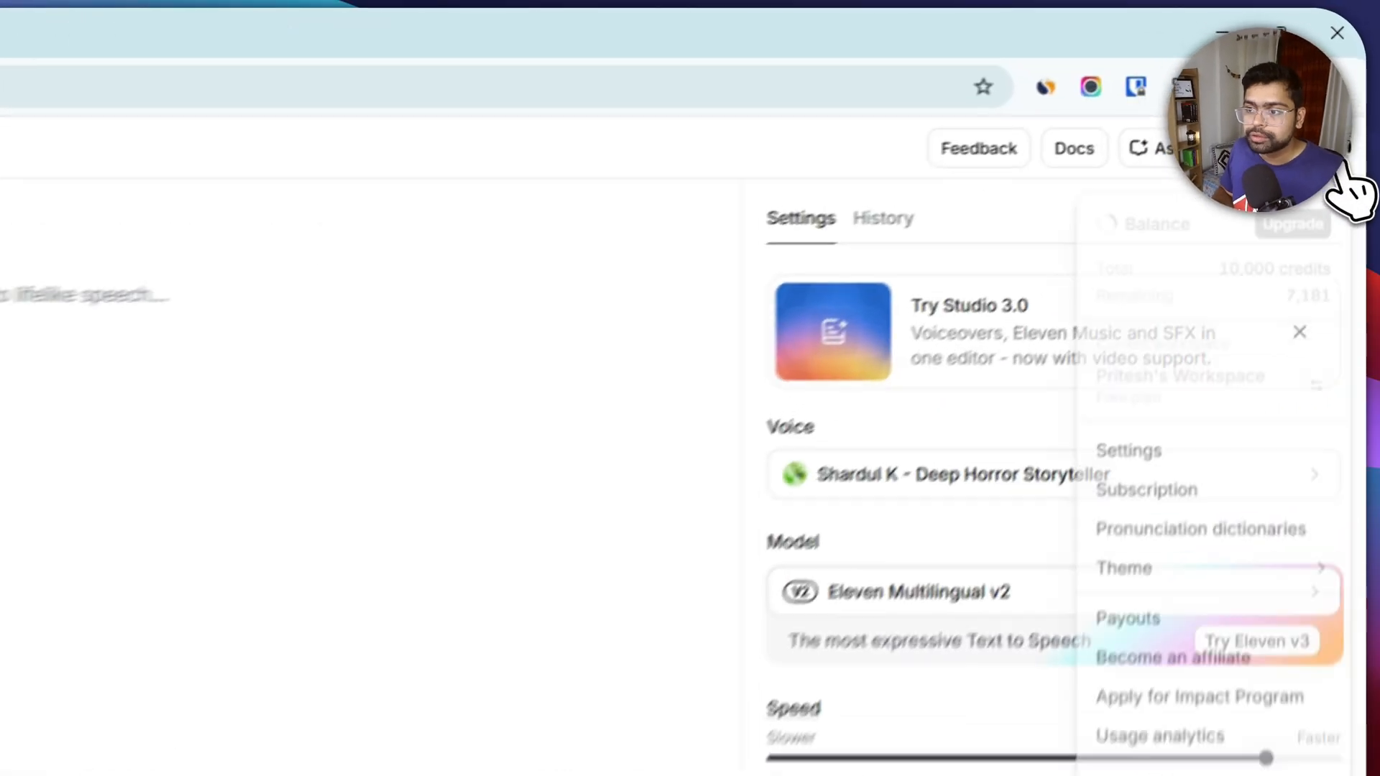
pyautogui.click(1350, 190)
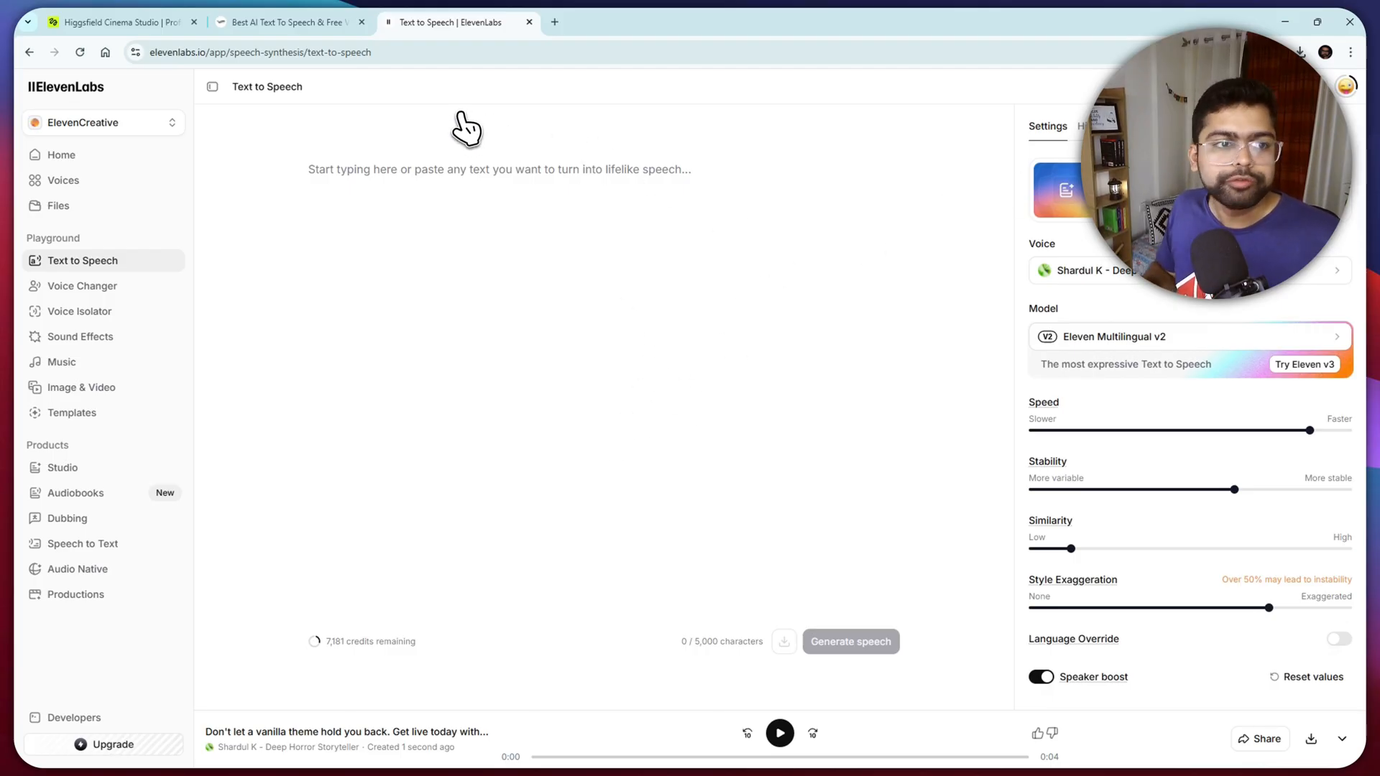
# - Switch to the Fish Audio site to view its text-to-speech offering
pyautogui.hotkey('ctrl', 'shift', 'Tab')
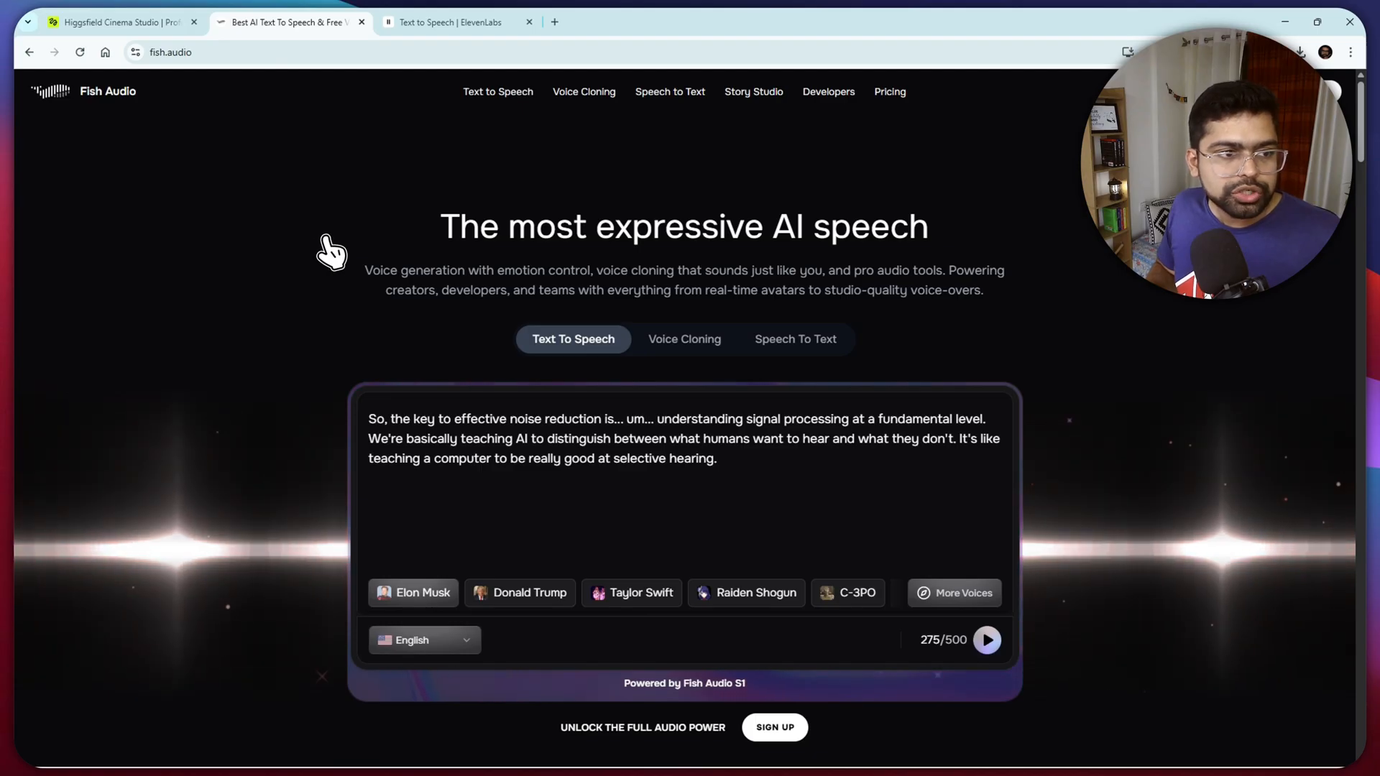